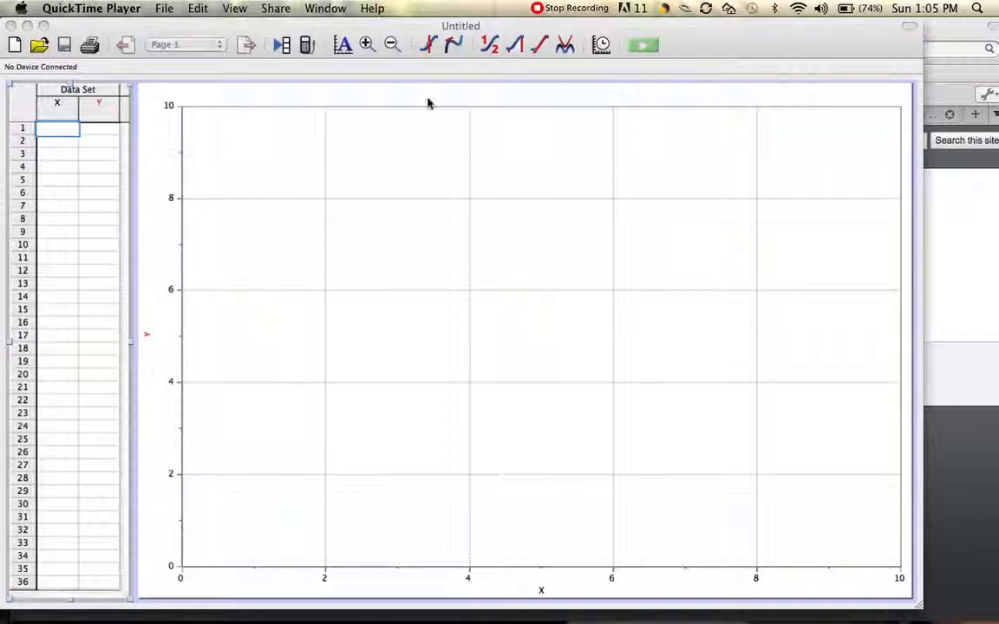
# - Set the graph's title to "Boyle's Law"
pyautogui.doubleClick(427, 102)
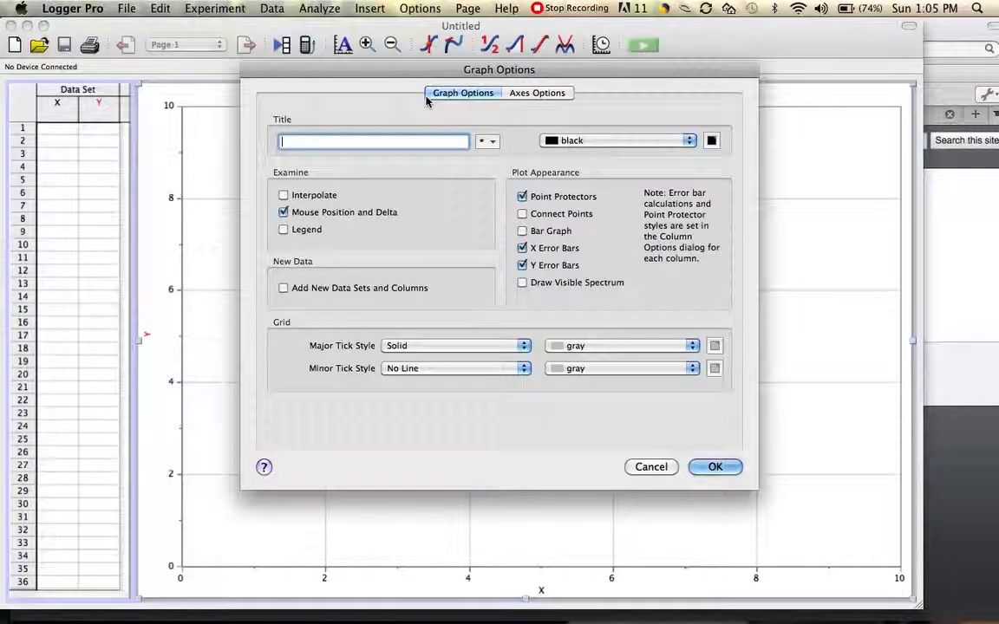
pyautogui.write('Bo')
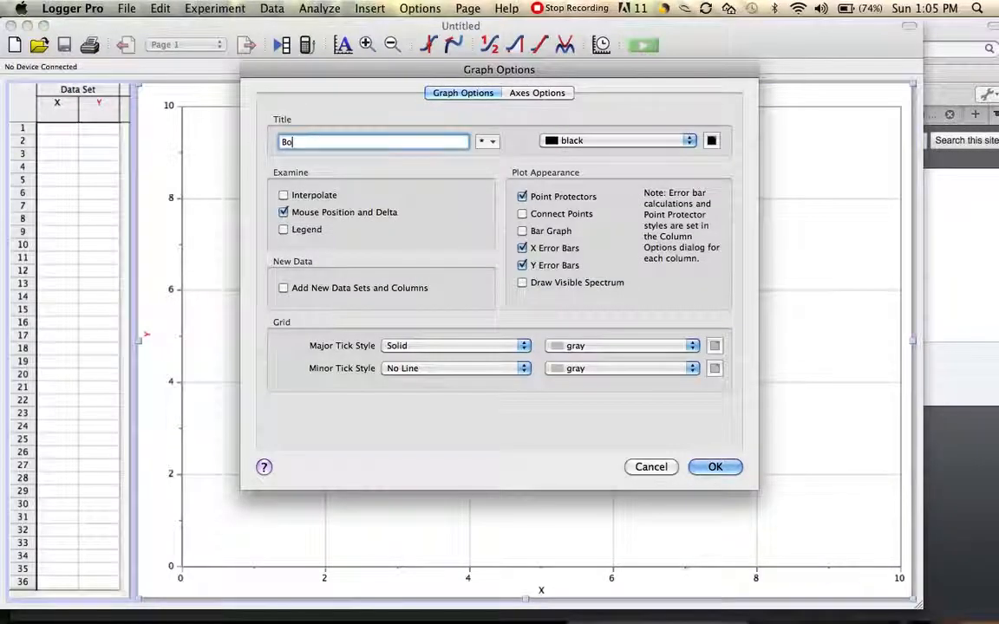
pyautogui.write("yle's Law")
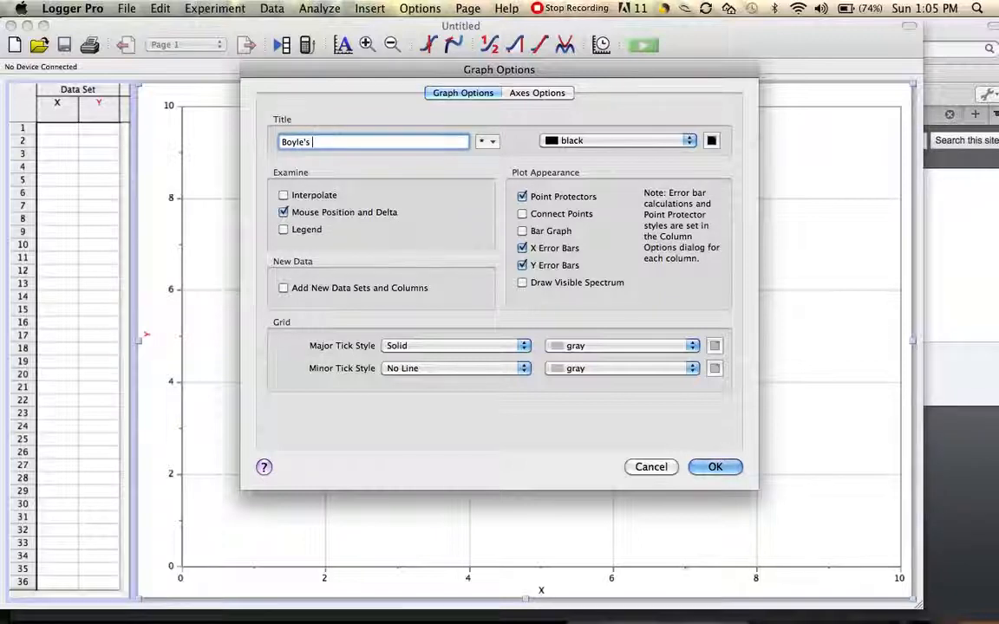
pyautogui.click(714, 468)
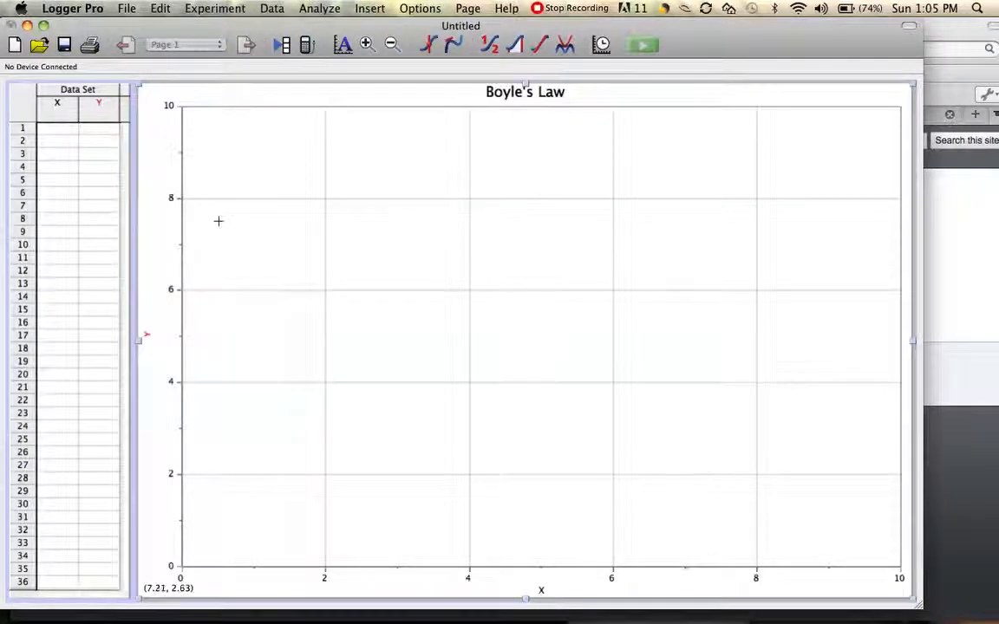
# - Define the X column with the name Pressure, short name P and units kPa
pyautogui.doubleClick(62, 111)
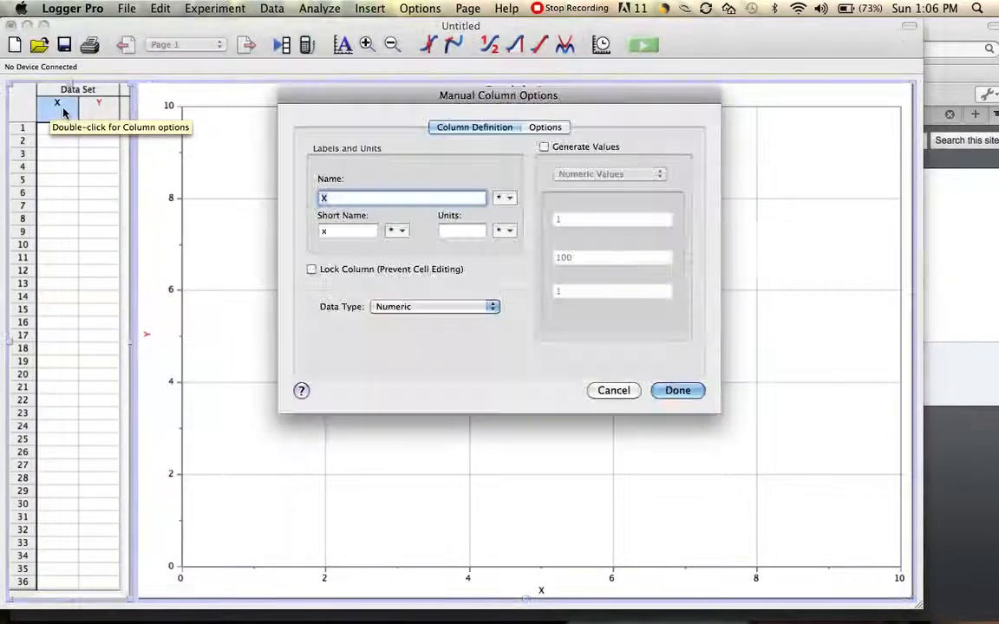
pyautogui.write('Pressure')
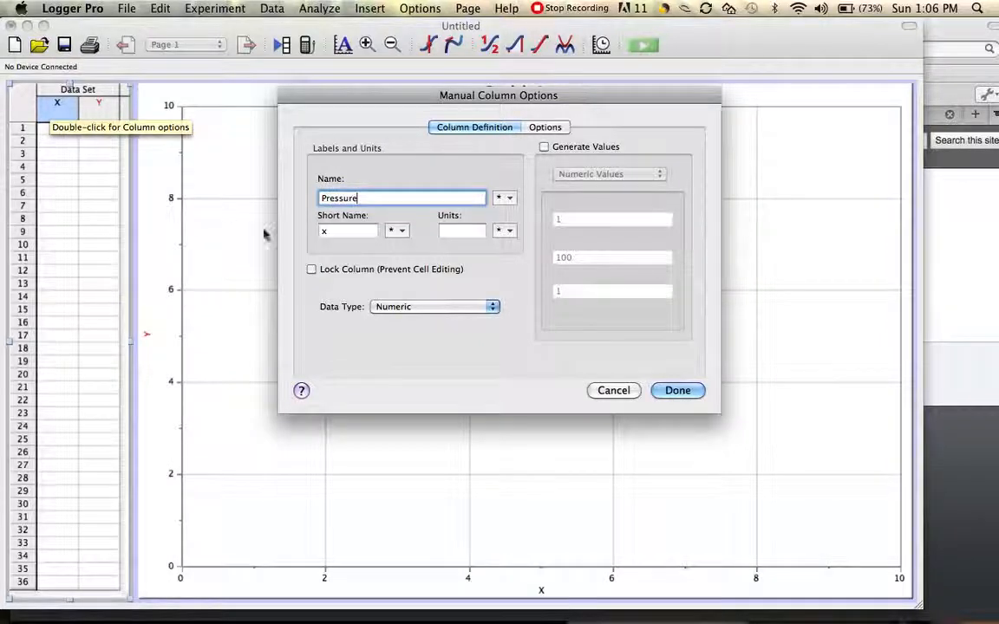
pyautogui.click(333, 233)
pyautogui.press('BackSpace')
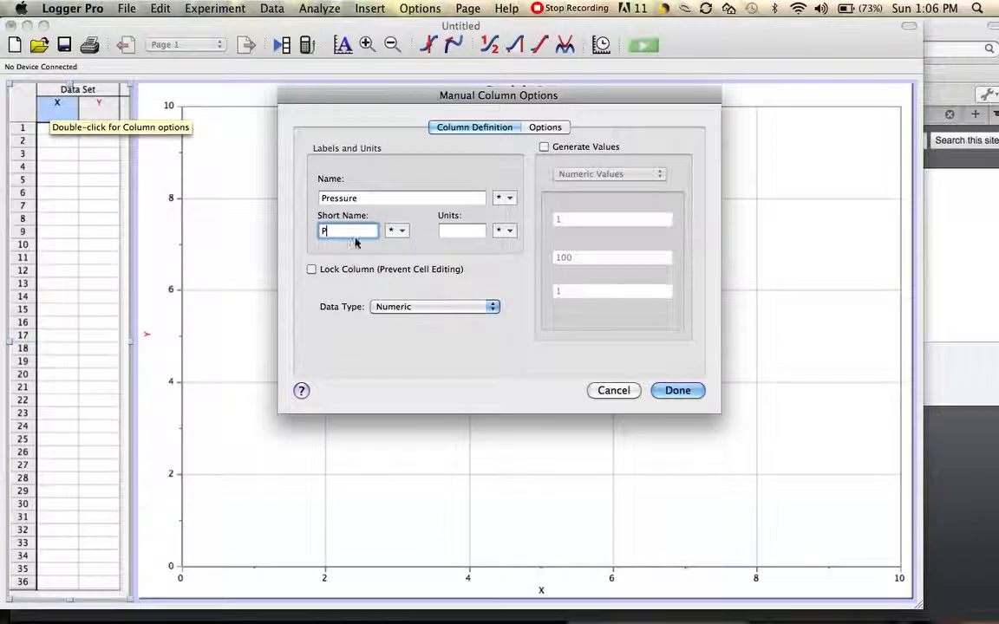
pyautogui.click(461, 230)
pyautogui.write('kP')
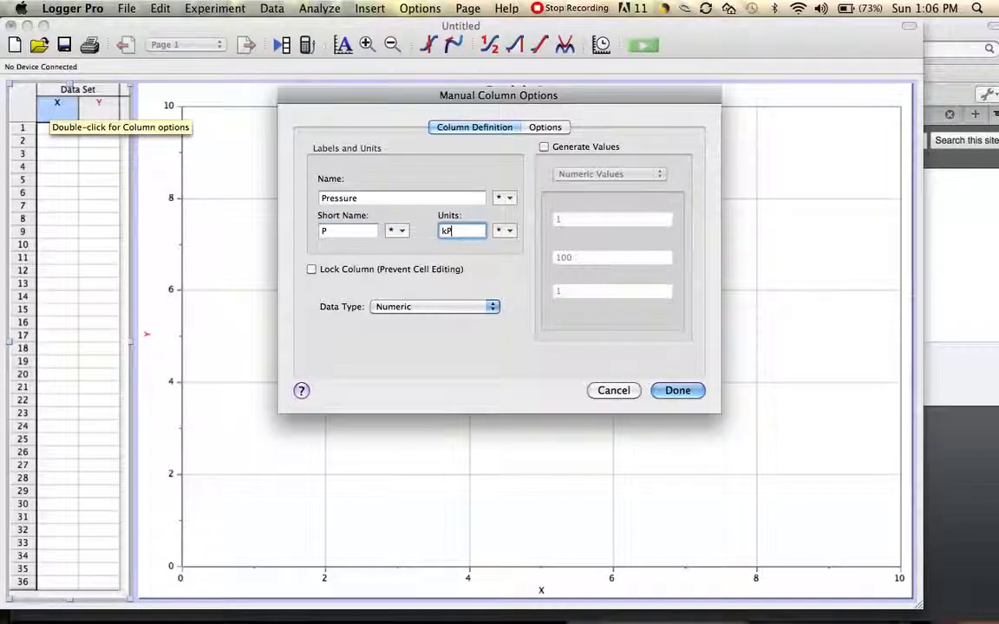
pyautogui.write('a')
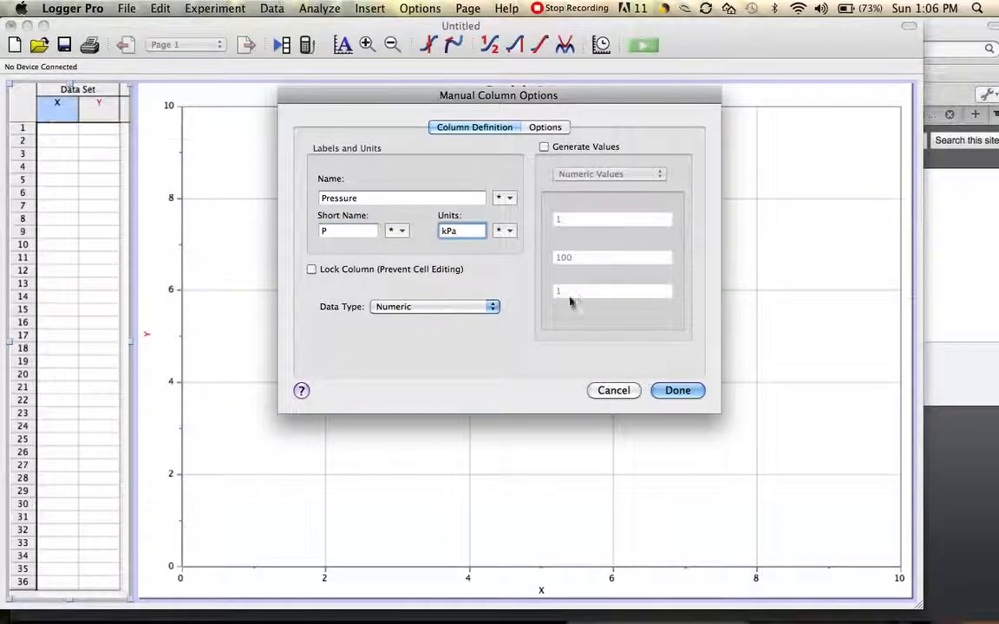
pyautogui.click(668, 390)
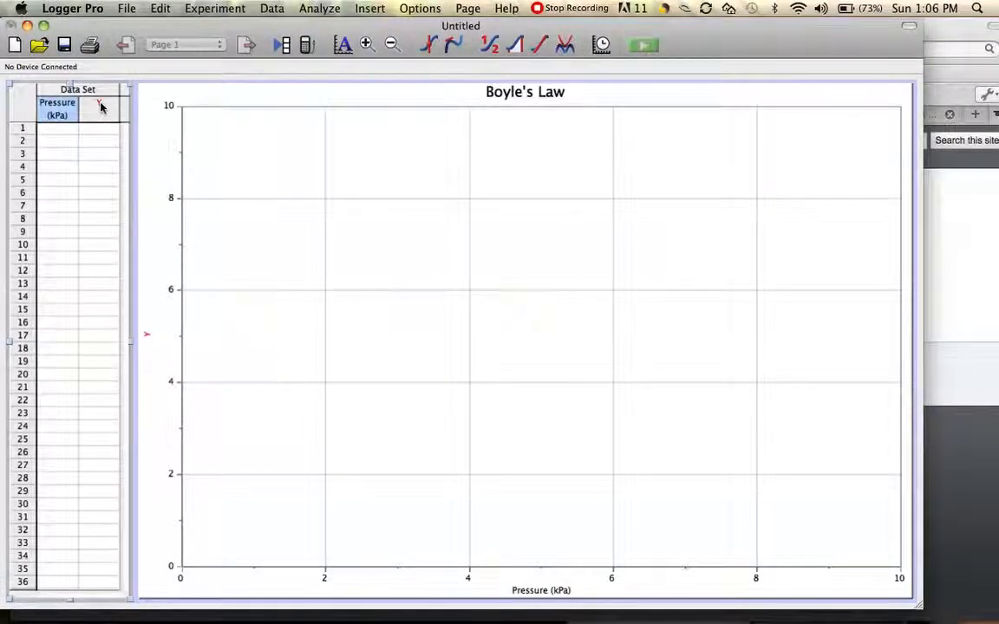
# - Define the Y column with the name Volume, short name V and units cm³, using a superscript 3
pyautogui.doubleClick(101, 105)
pyautogui.write('Volume')
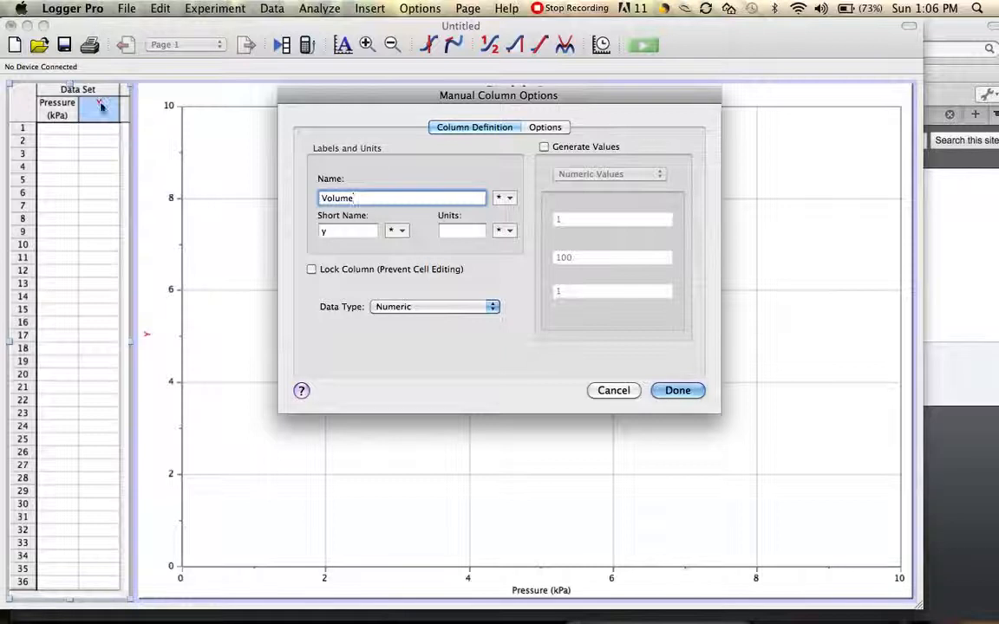
pyautogui.press('Tab')
pyautogui.press('BackSpace')
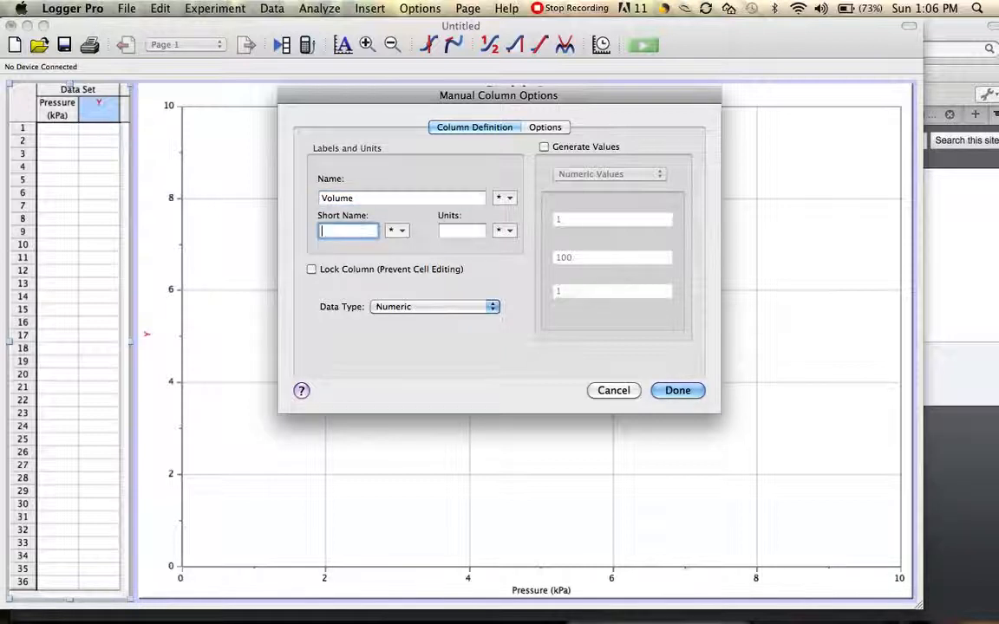
pyautogui.click(470, 232)
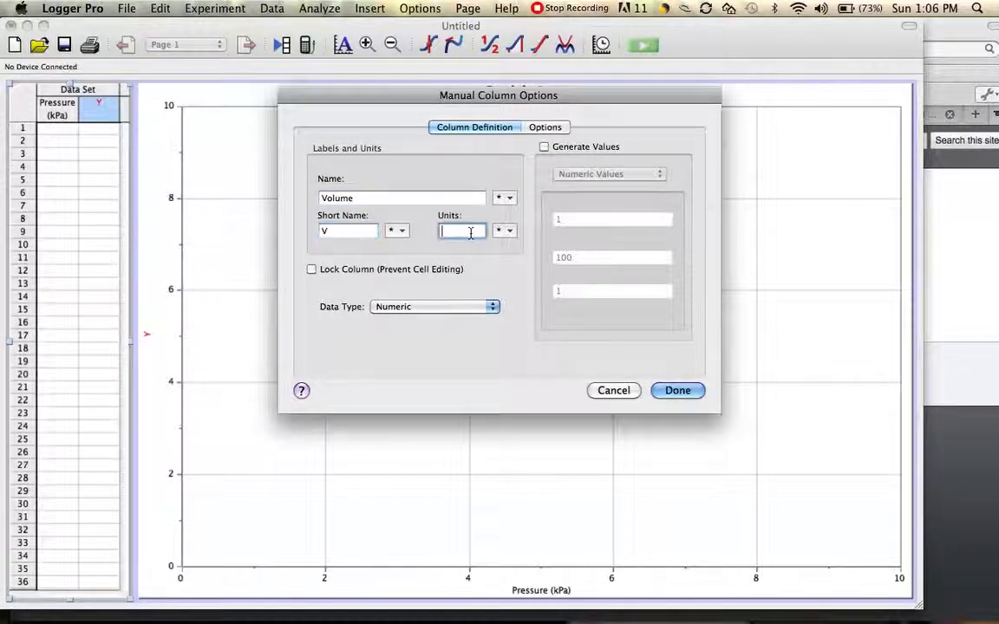
pyautogui.write('cm')
pyautogui.click(511, 230)
pyautogui.moveTo(528, 308)
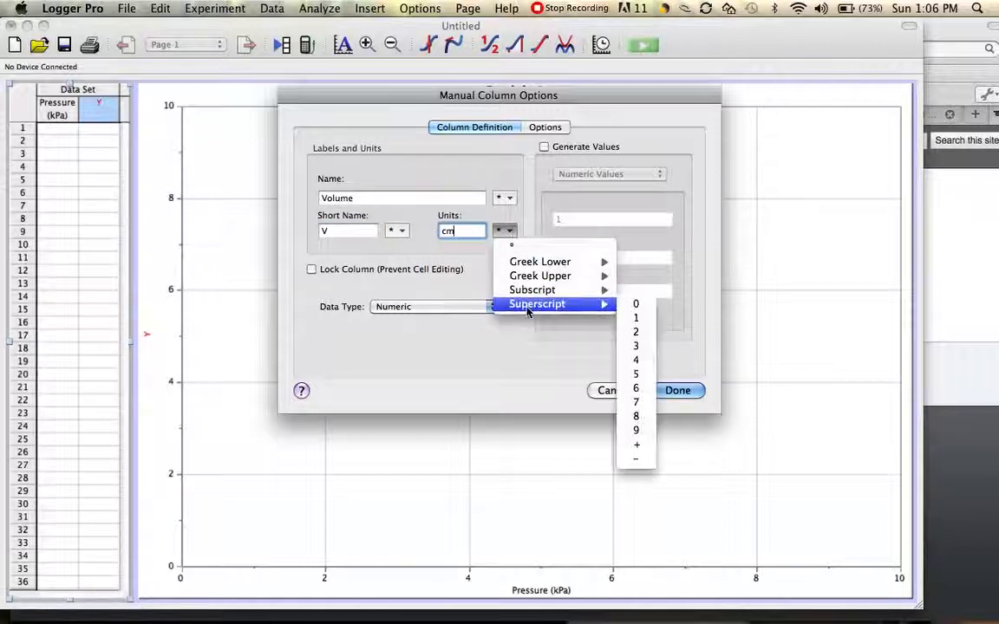
pyautogui.click(638, 347)
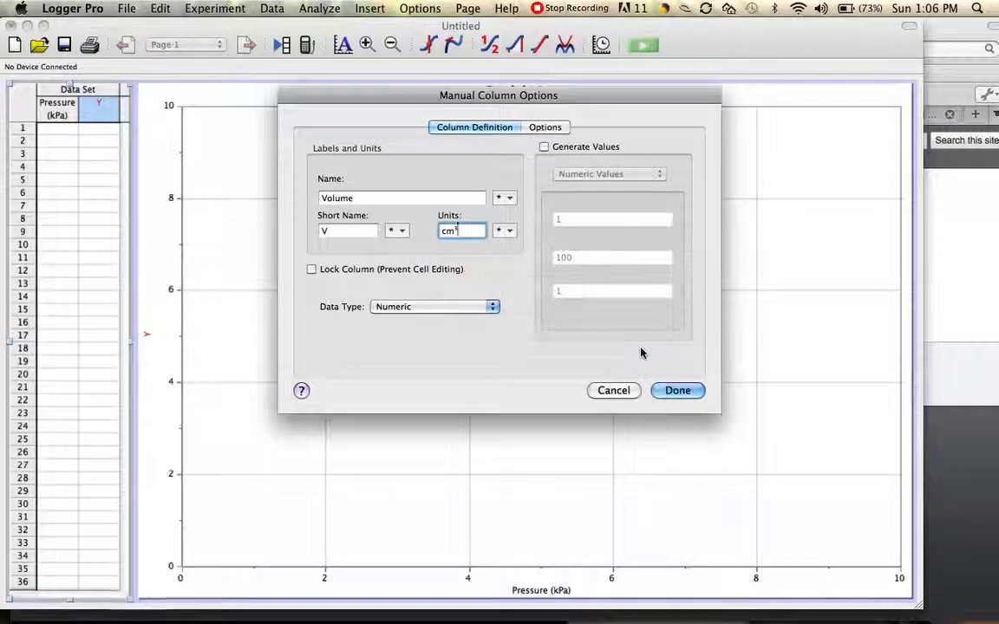
pyautogui.click(670, 392)
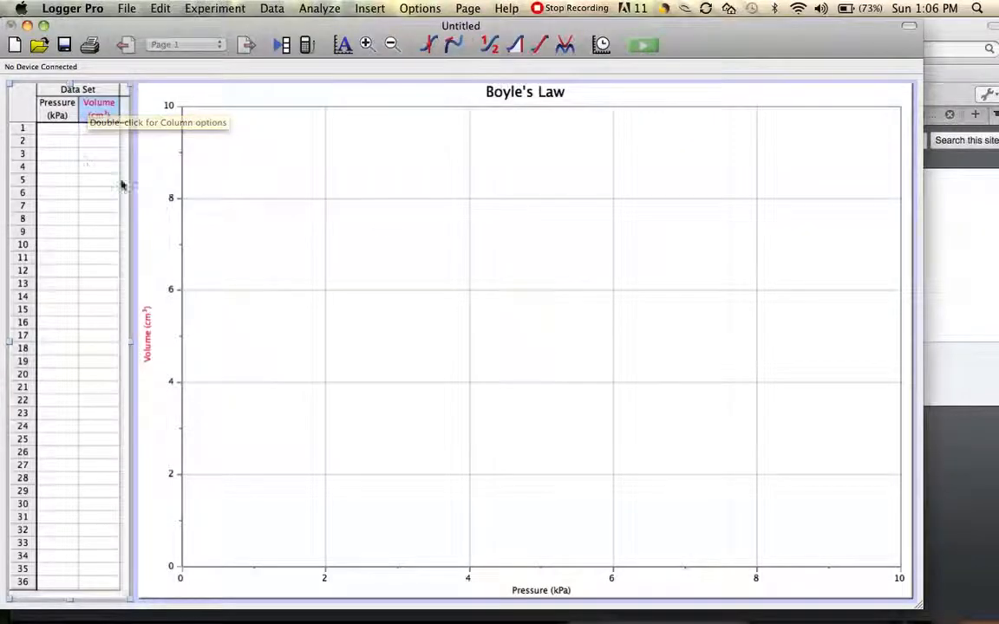
# - Enter 0.5, 1, 2, 3, 4, 5 and 6 in rows 1 to 7 of the Pressure column
pyautogui.click(62, 131)
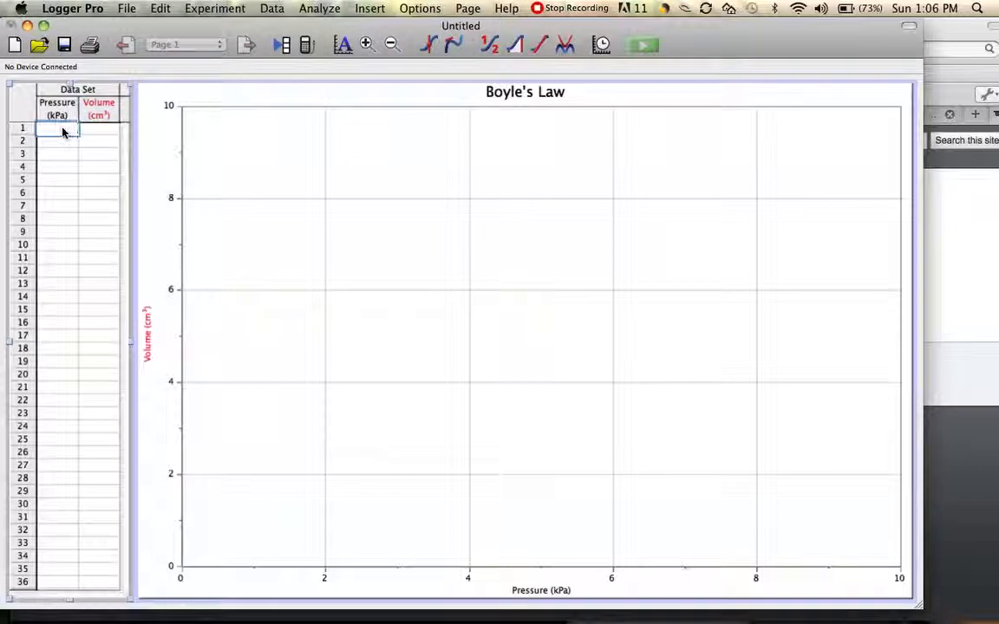
pyautogui.write('.5')
pyautogui.press('Tab')
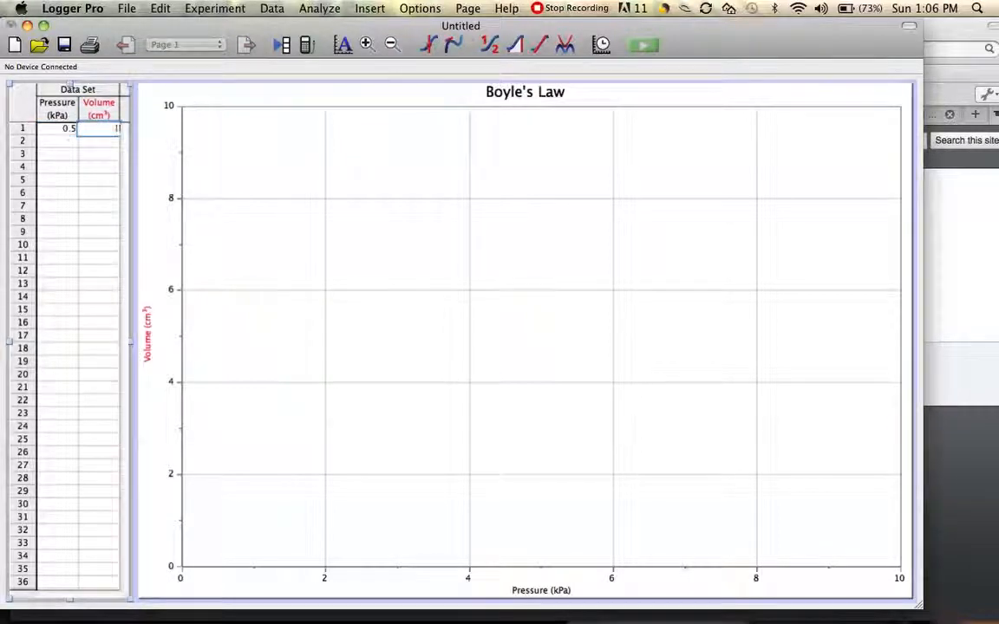
pyautogui.write('1')
pyautogui.click(50, 141)
pyautogui.write('1')
pyautogui.press('Return')
pyautogui.write('2')
pyautogui.press('Return')
pyautogui.write('3')
pyautogui.press('Return')
pyautogui.write('4')
pyautogui.press('Return')
pyautogui.write('5')
pyautogui.press('Return')
pyautogui.write('6')
pyautogui.press('Return')
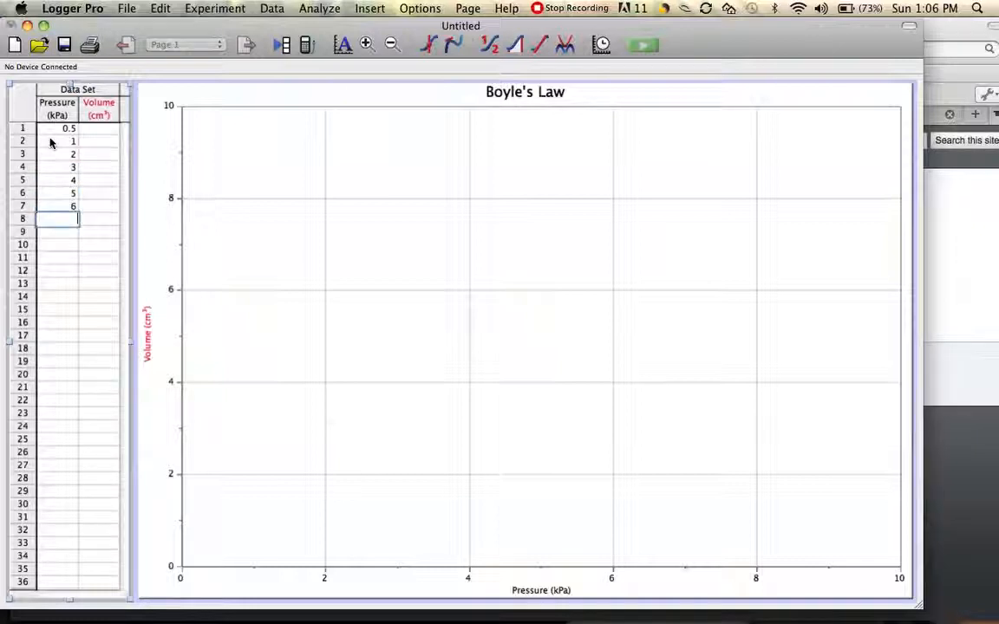
# - Enter 12, 6, 3, 2, 1.5, 1.2 and 1 in rows 1 to 7 of the Volume column and autoscale the graph
pyautogui.click(97, 130)
pyautogui.write('12')
pyautogui.press('Return')
pyautogui.write('6')
pyautogui.press('Return')
pyautogui.write('3')
pyautogui.press('Return')
pyautogui.write('2')
pyautogui.press('Return')
pyautogui.write('1')
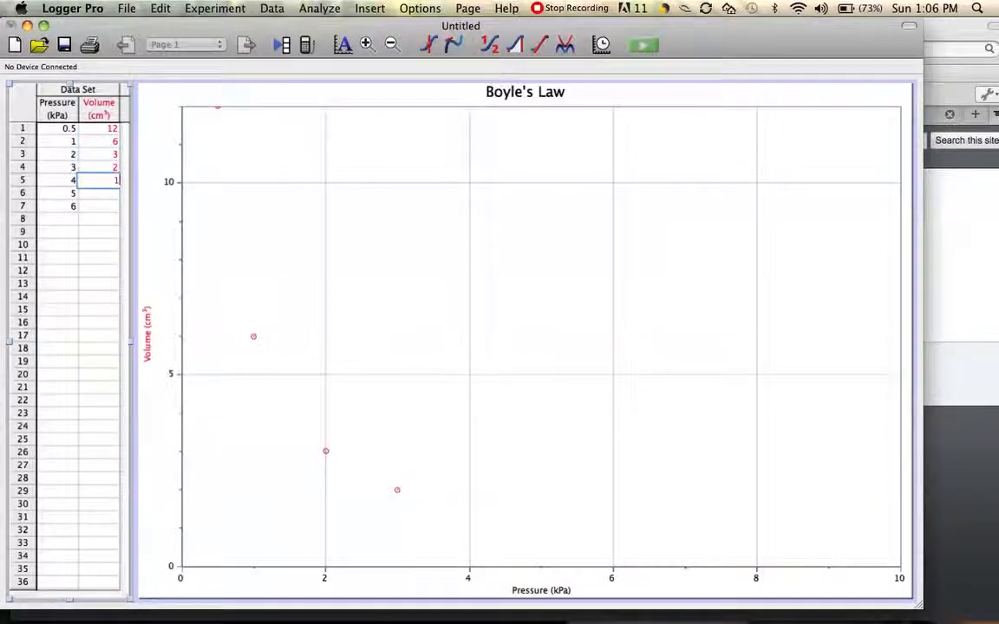
pyautogui.write('.5')
pyautogui.press('Return')
pyautogui.write('1')
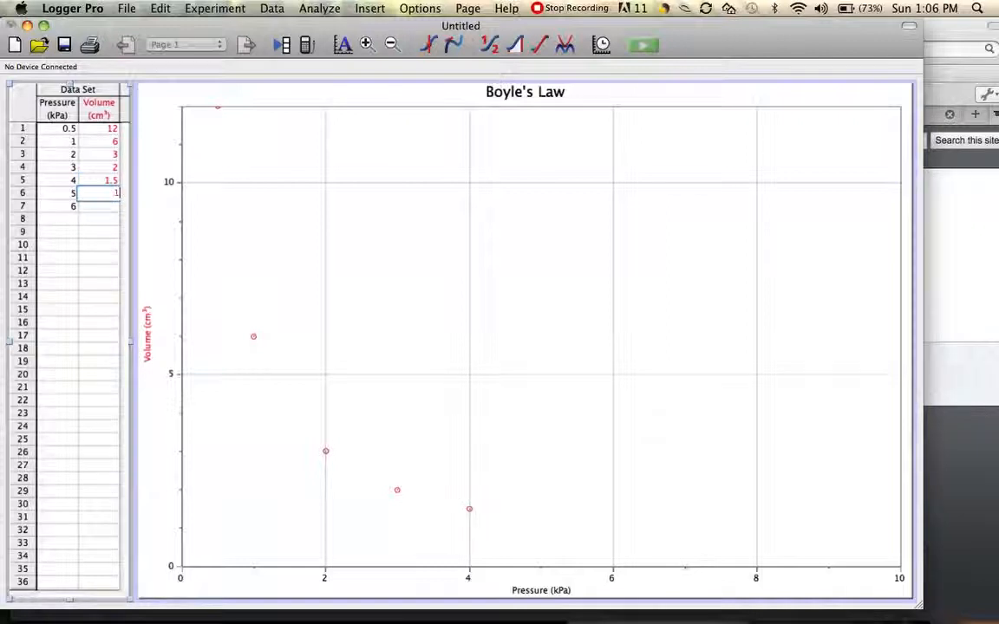
pyautogui.write('.2')
pyautogui.press('Return')
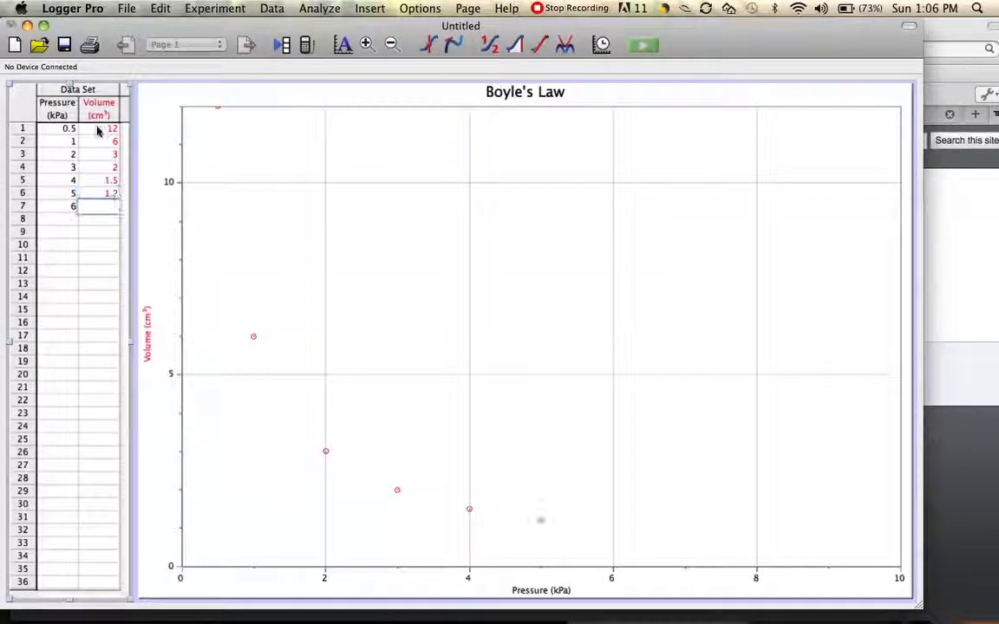
pyautogui.write('1')
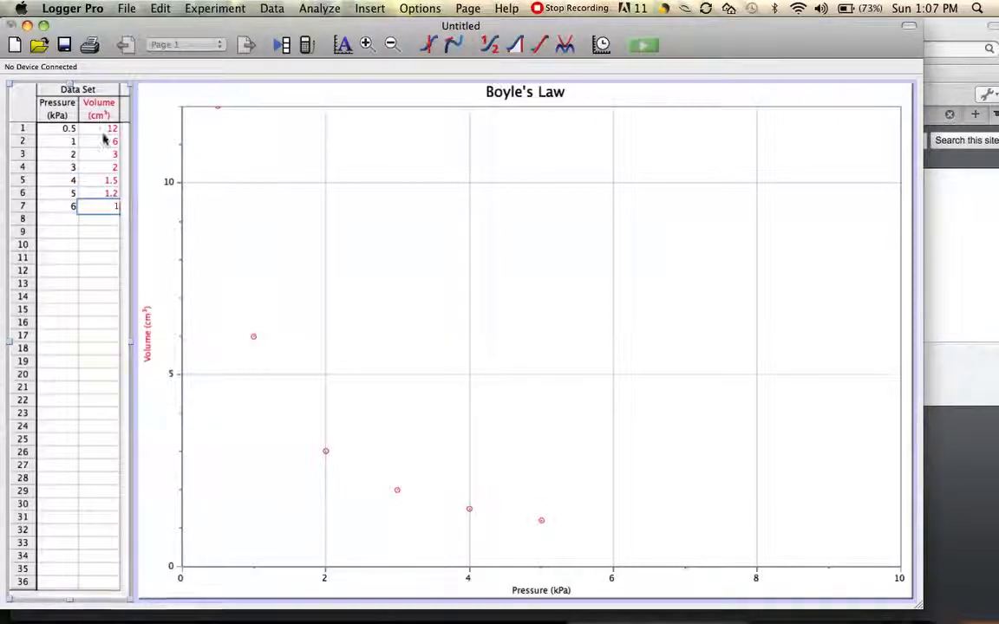
pyautogui.click(281, 203)
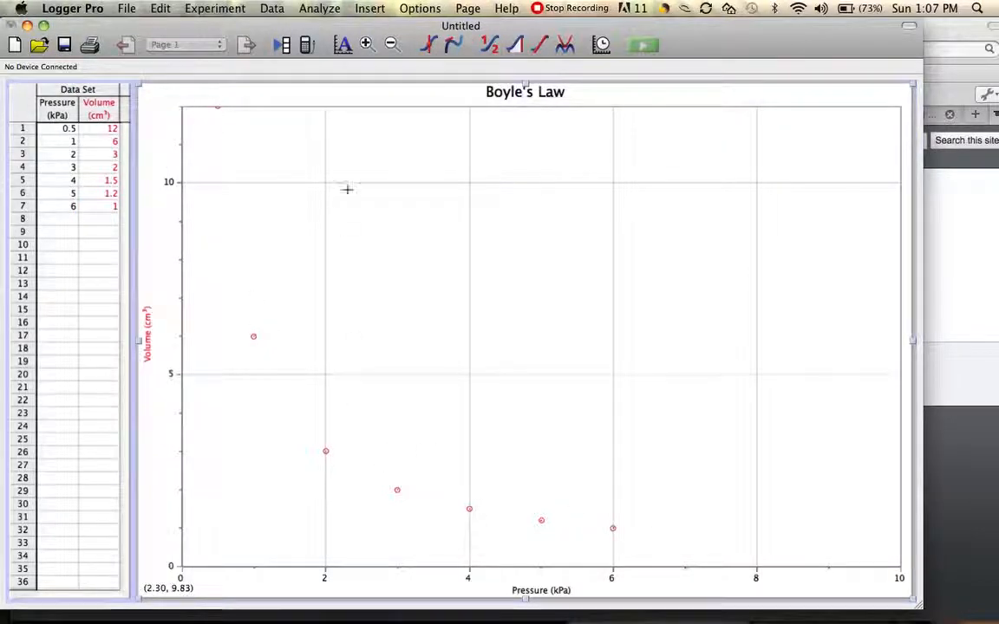
pyautogui.click(342, 46)
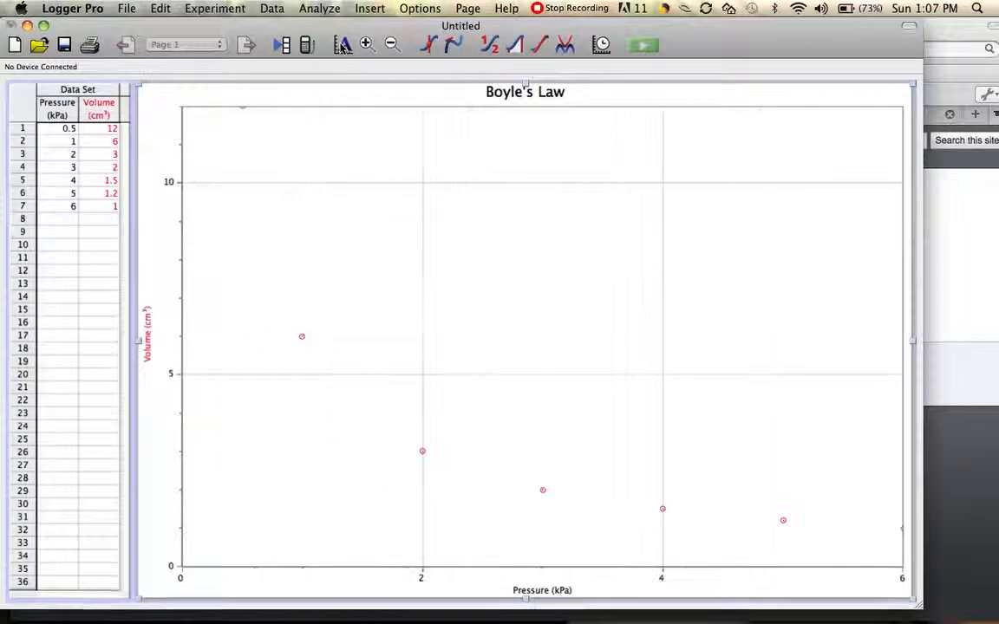
# - Fit an Inverse (A/P) curve to the plotted data and move its results box to the empty area above the curve
pyautogui.click(308, 9)
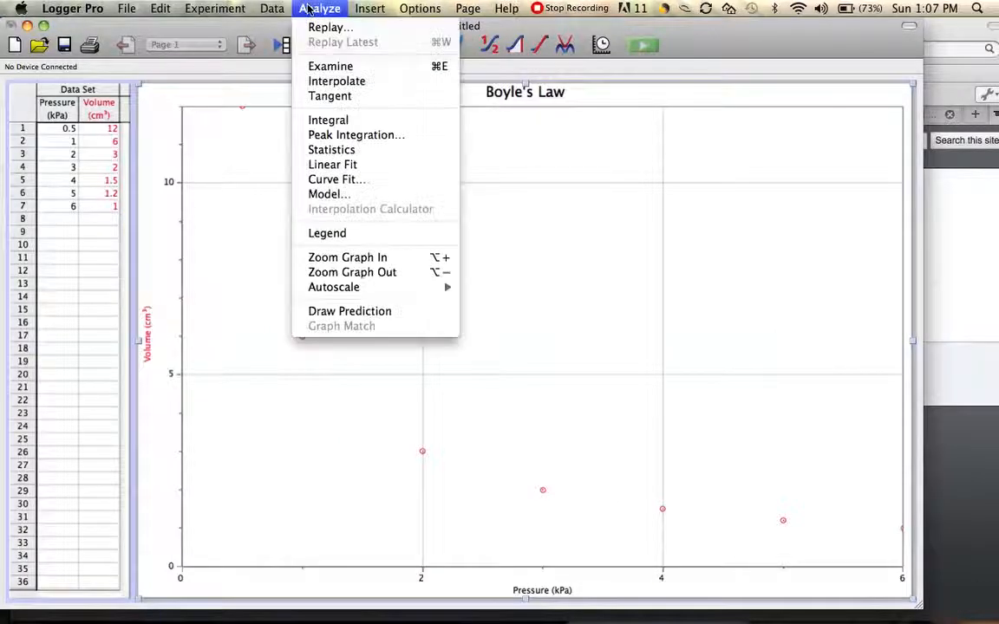
pyautogui.click(328, 179)
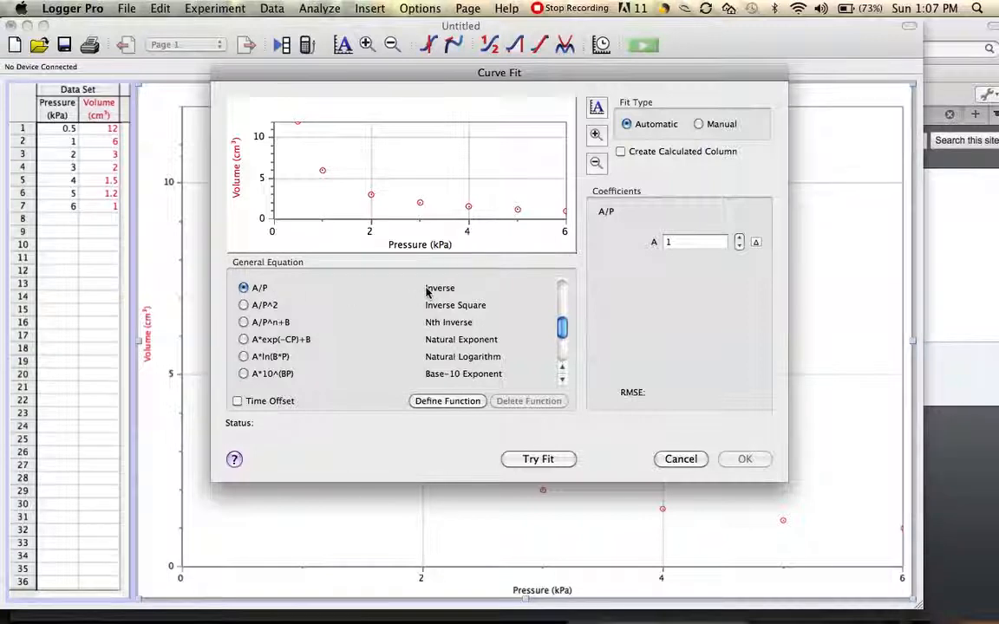
pyautogui.click(559, 460)
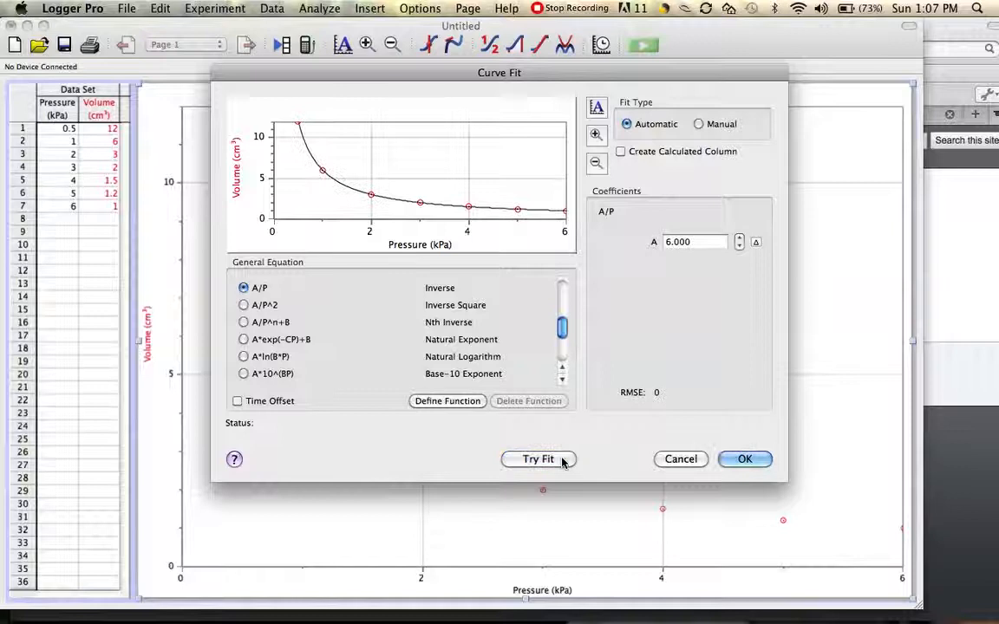
pyautogui.click(735, 460)
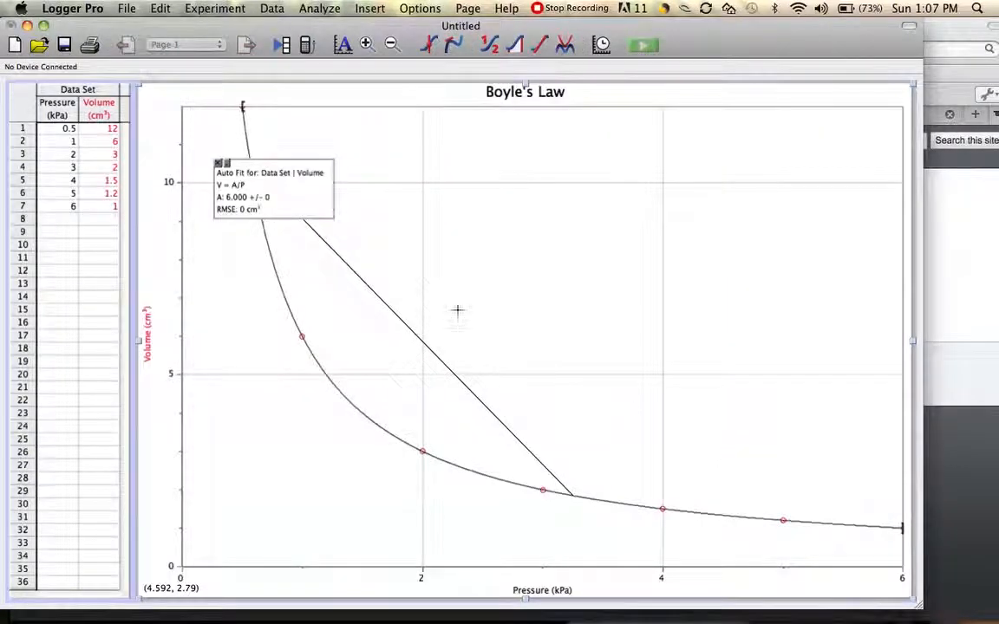
pyautogui.moveTo(316, 210)
pyautogui.mouseDown()
pyautogui.moveTo(624, 238)
pyautogui.moveTo(608, 277)
pyautogui.mouseUp()
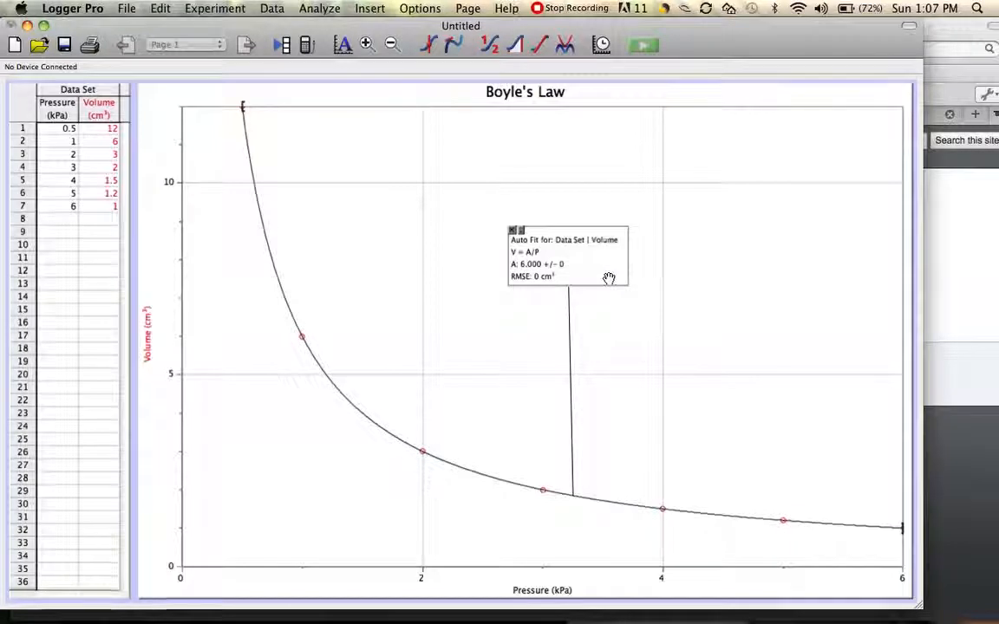
# - Create a new calculated column with the name Inverse of volume and the short name 1/V
pyautogui.click(272, 9)
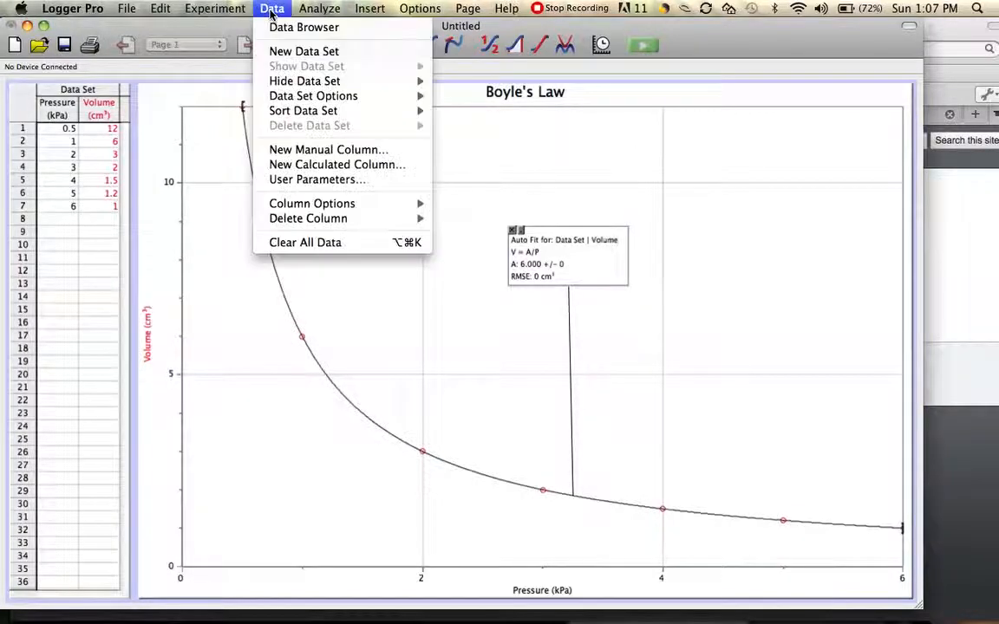
pyautogui.click(286, 168)
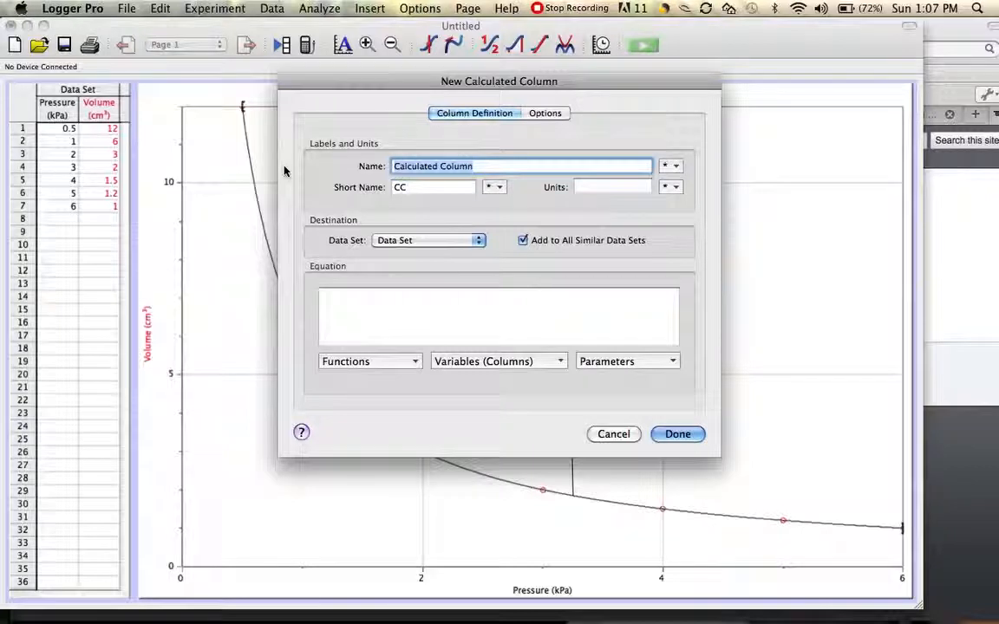
pyautogui.write('Inverse of volume')
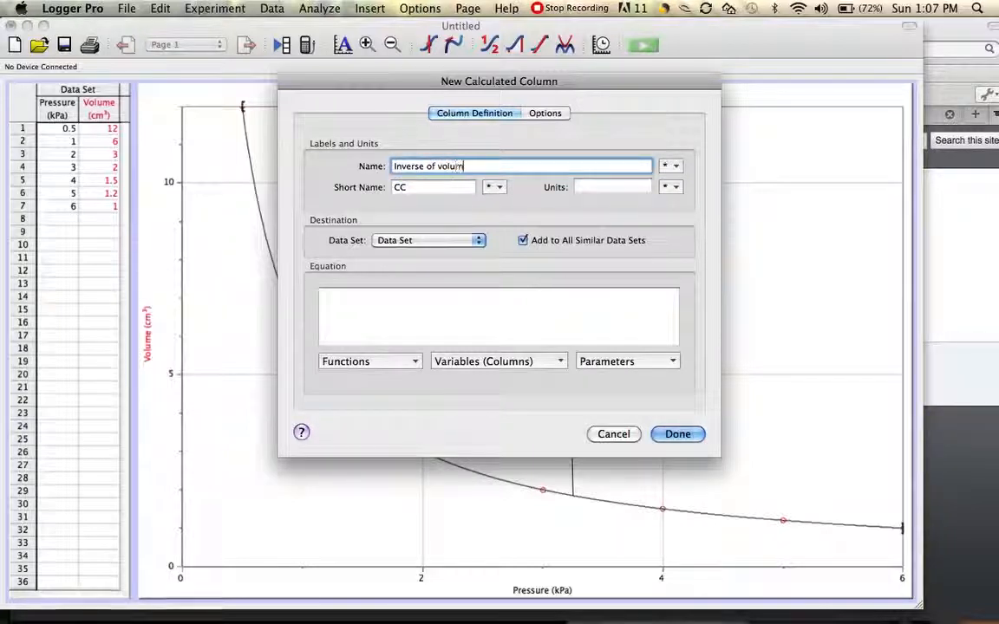
pyautogui.click(411, 192)
pyautogui.press('BackSpace')
pyautogui.press('BackSpace')
pyautogui.write('1/V')
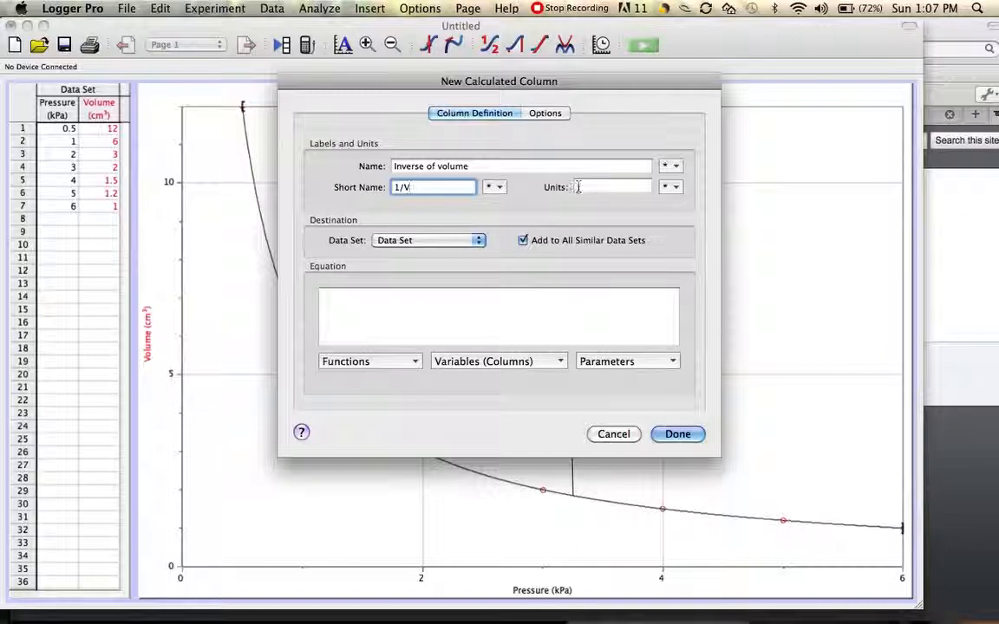
# - Set the calculated column's units to cm⁻³, using superscript characters for the minus sign and the 3
pyautogui.click(599, 187)
pyautogui.write('cm')
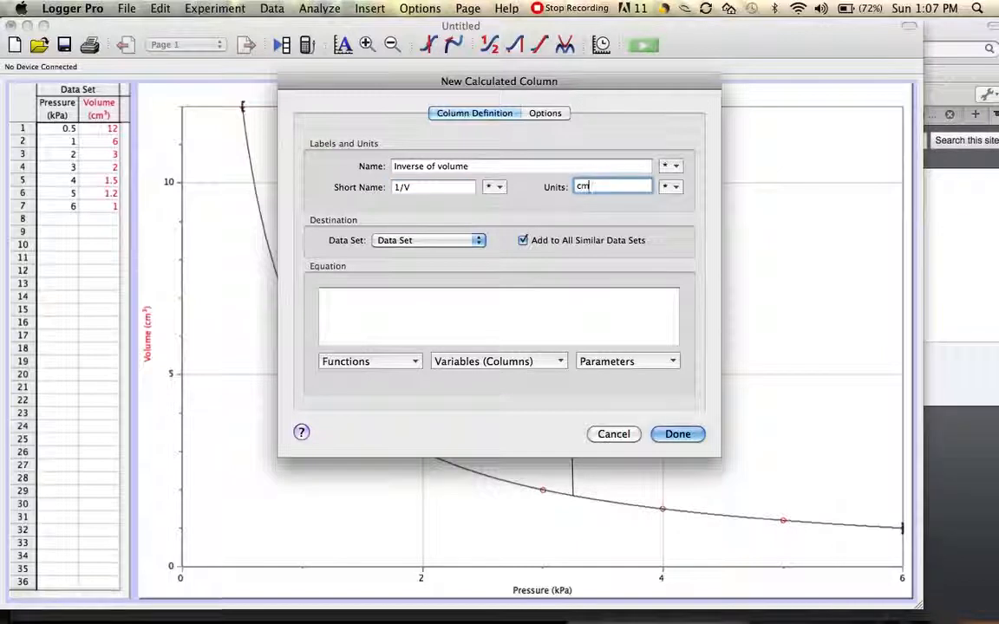
pyautogui.click(673, 189)
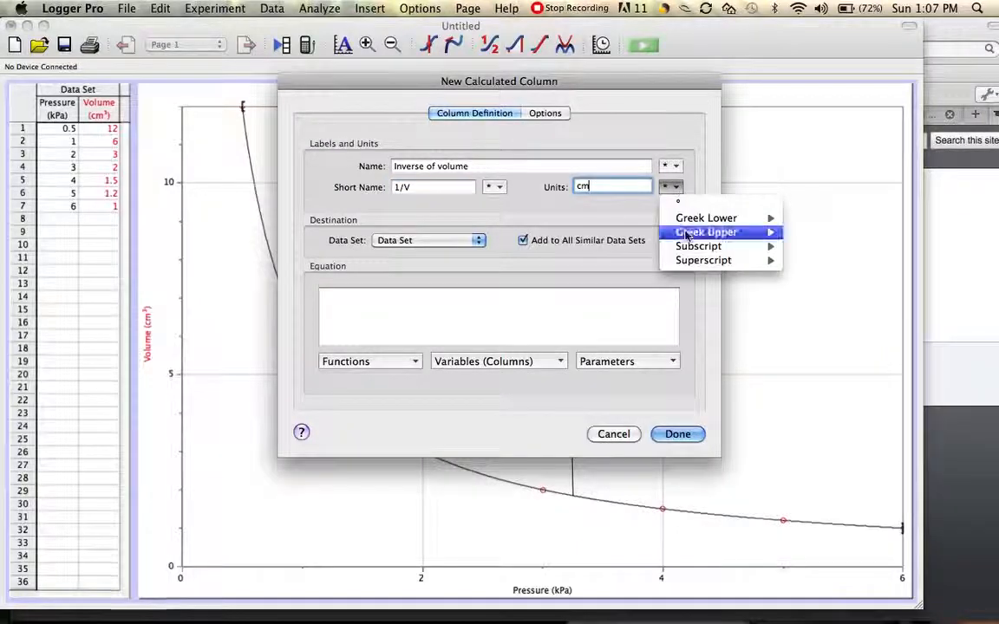
pyautogui.moveTo(763, 261)
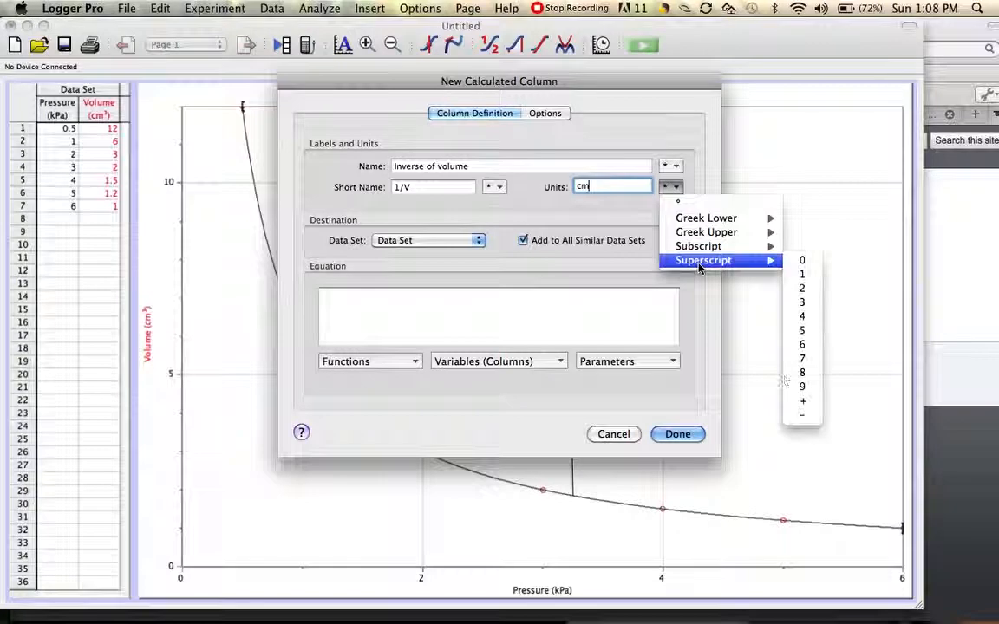
pyautogui.click(802, 418)
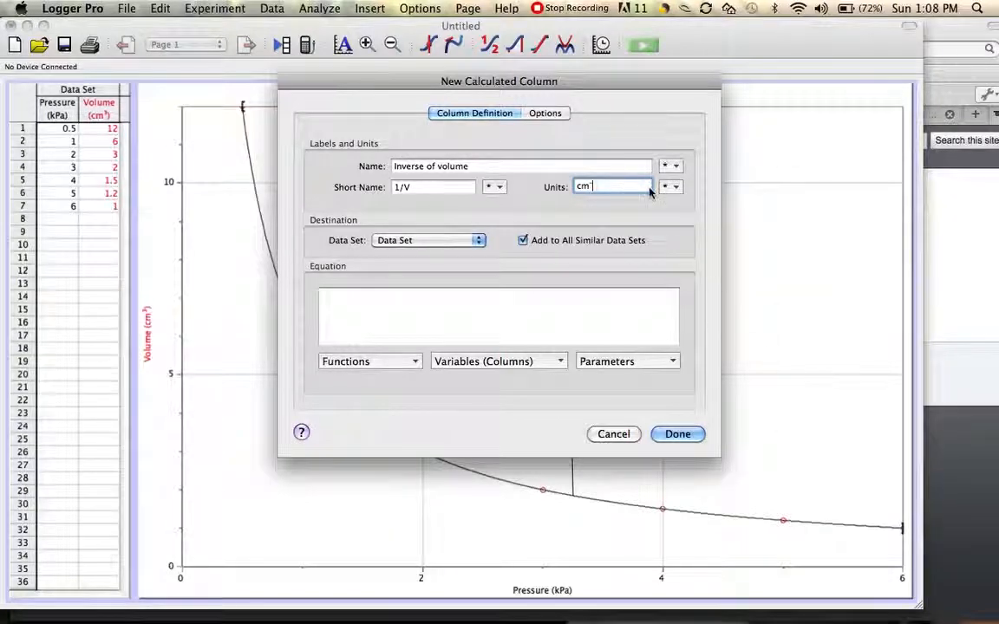
pyautogui.click(675, 188)
pyautogui.moveTo(737, 260)
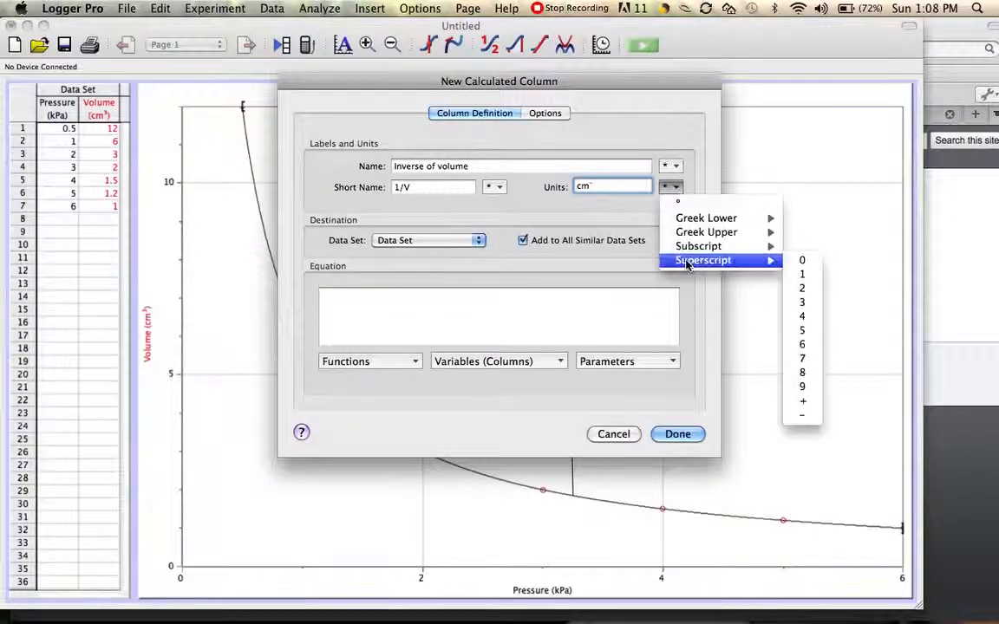
pyautogui.click(802, 274)
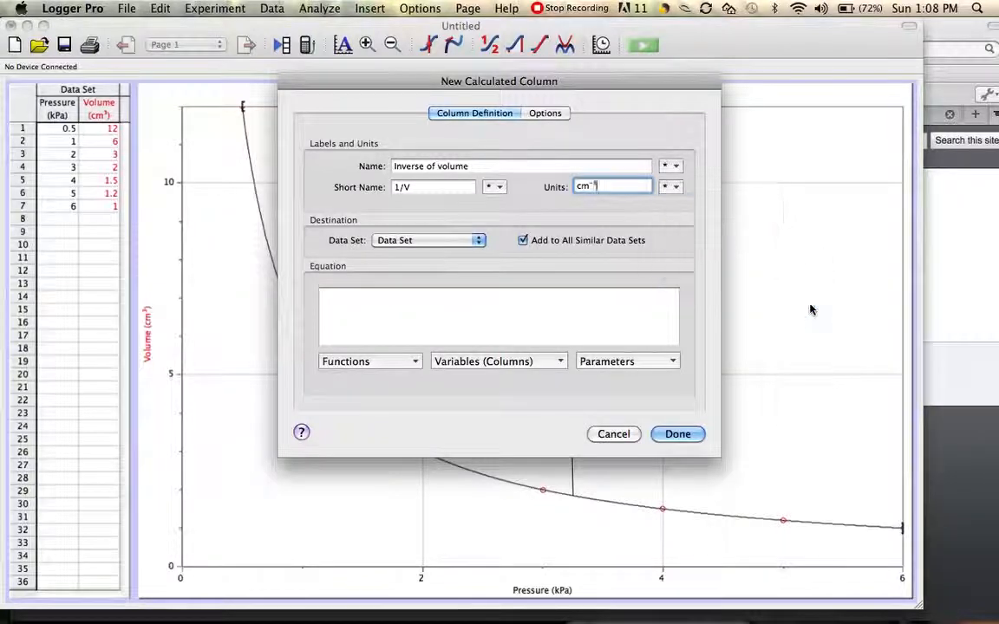
pyautogui.click(579, 311)
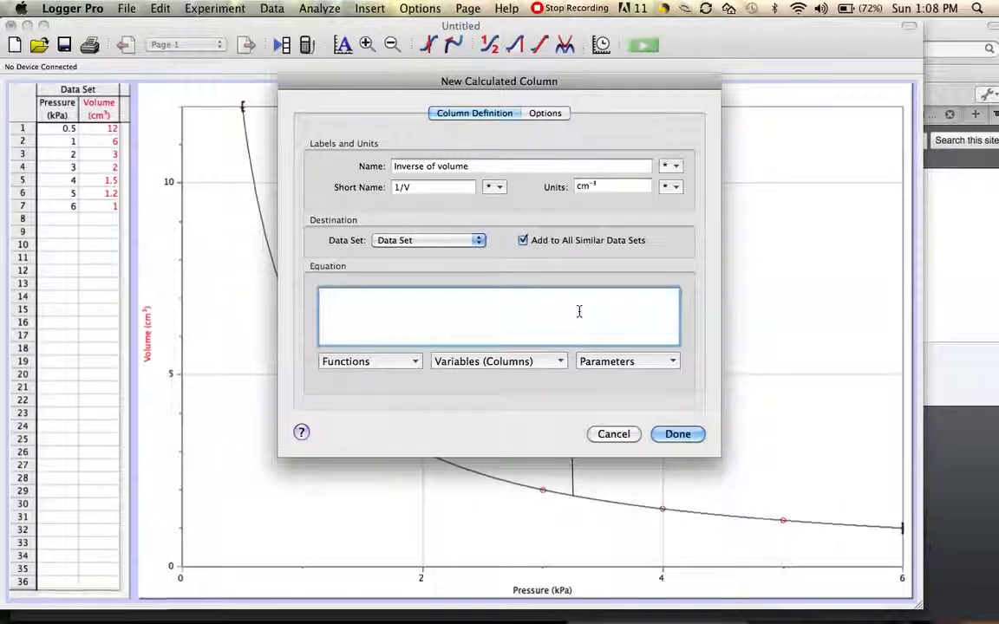
pyautogui.click(416, 363)
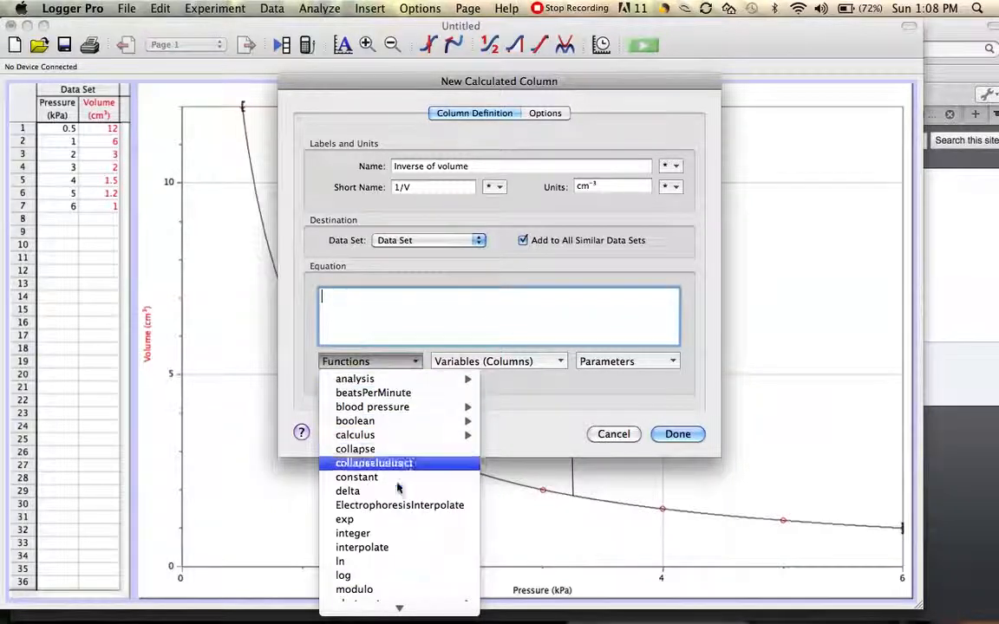
pyautogui.moveTo(390, 621)
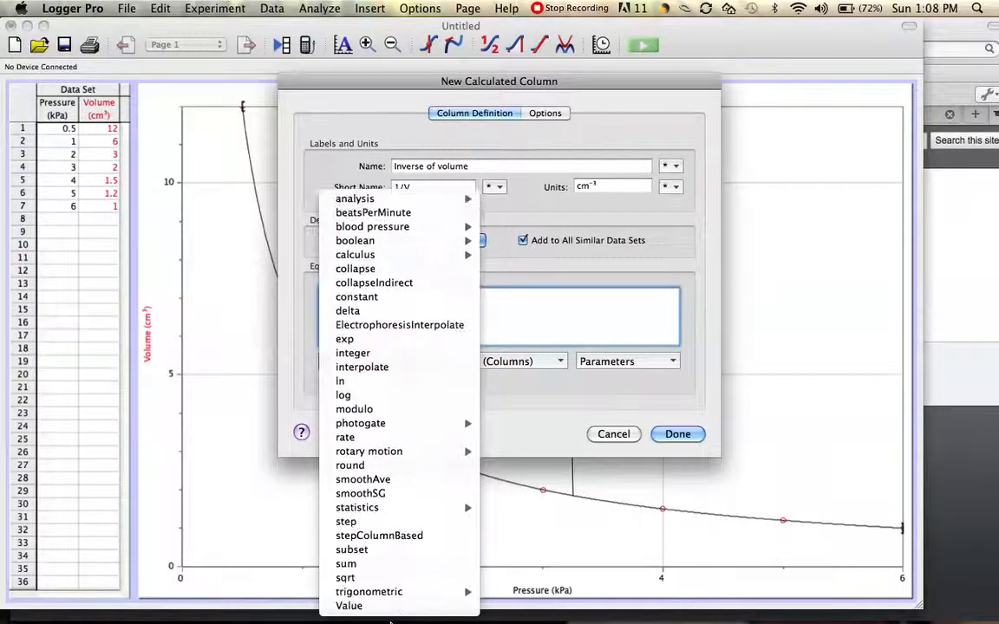
pyautogui.moveTo(390, 597)
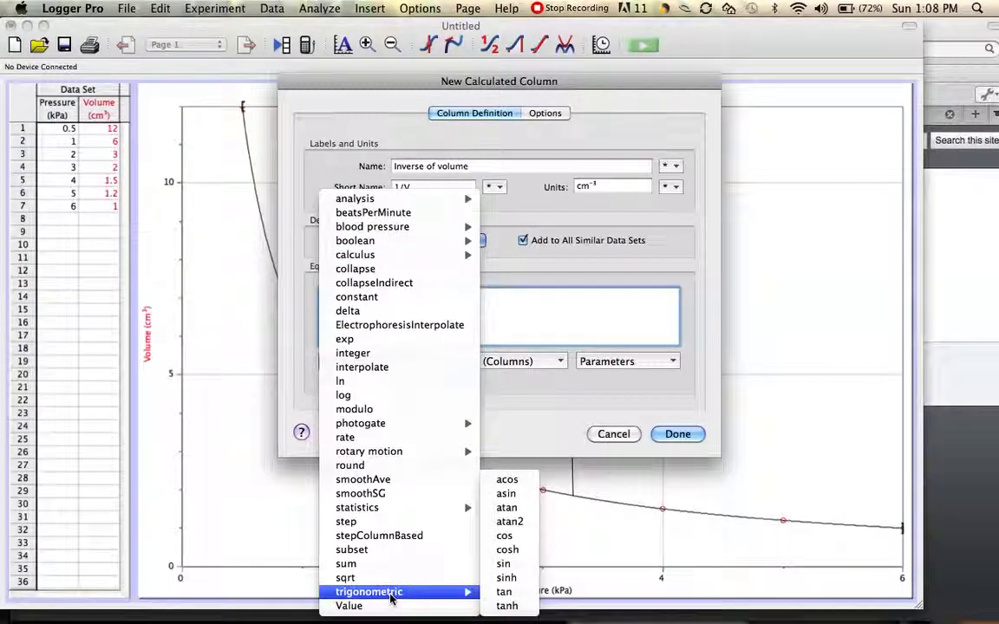
pyautogui.click(553, 328)
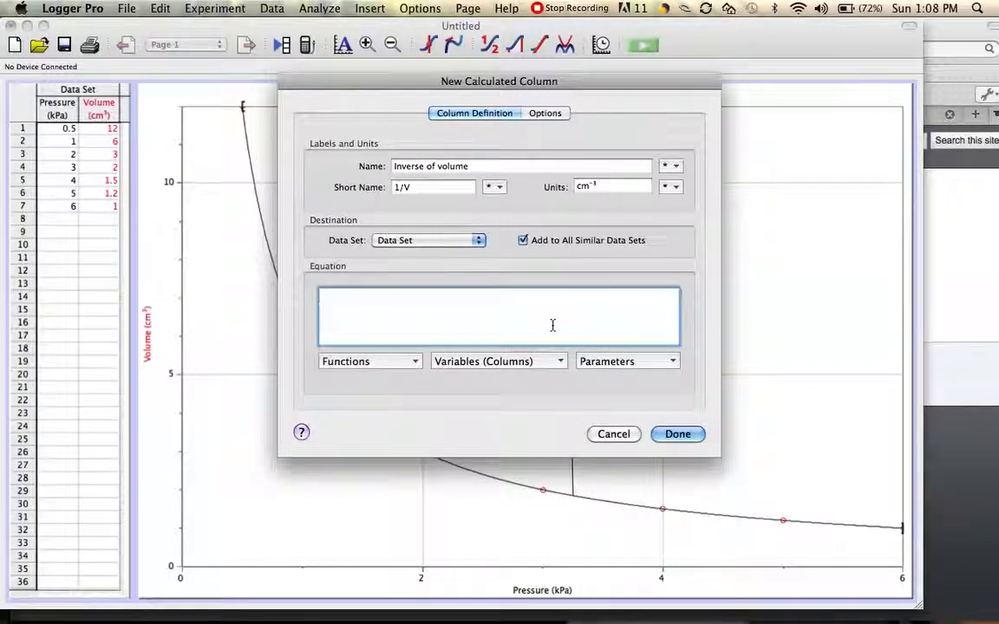
# - Define the calculated column's equation as 1 divided by the Volume column and finish creating the column
pyautogui.write('1/')
pyautogui.click(539, 362)
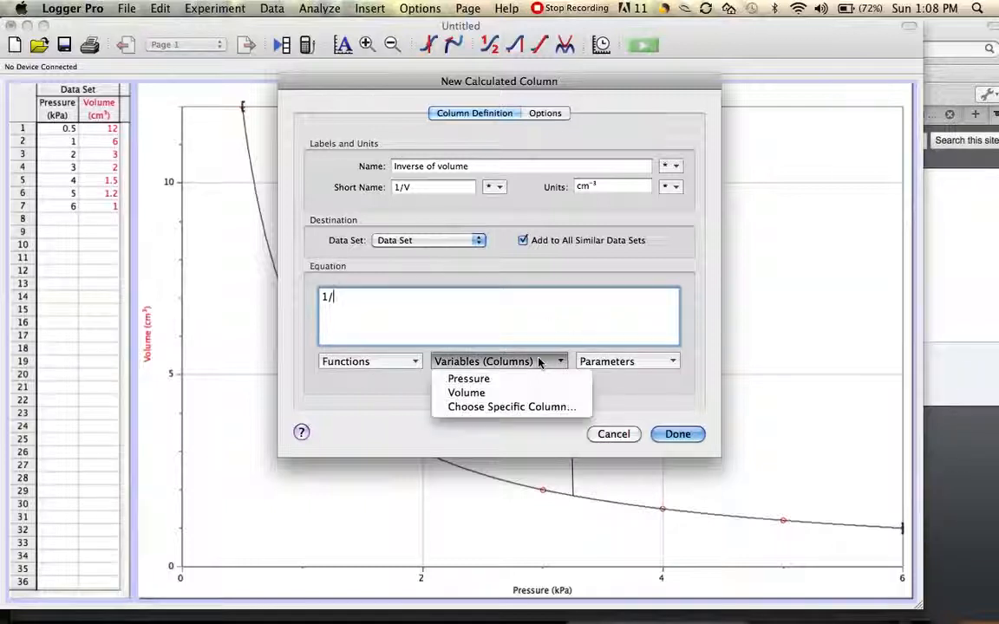
pyautogui.click(505, 394)
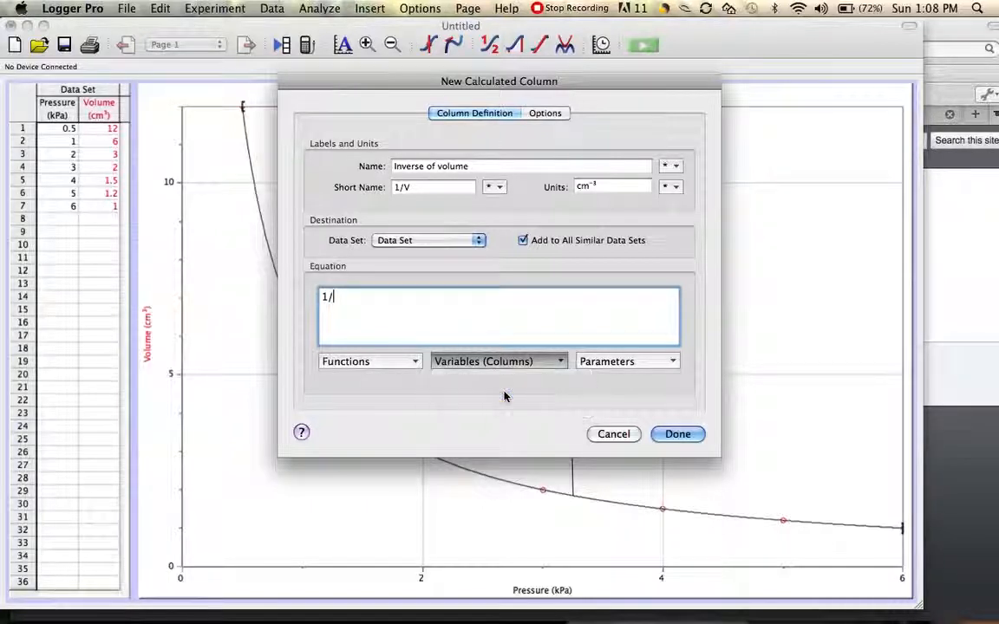
pyautogui.click(677, 433)
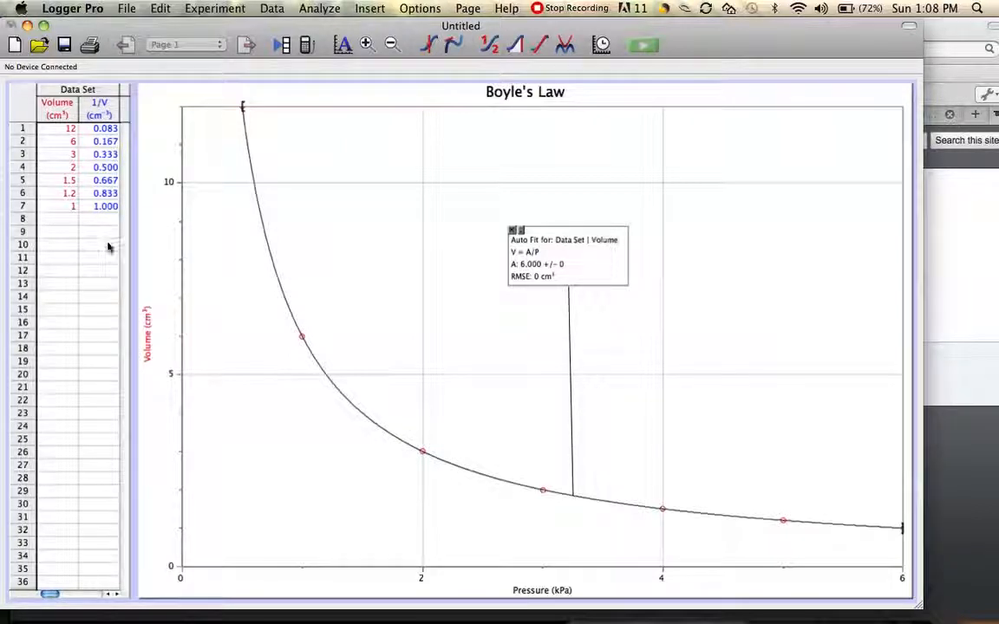
# - Plot Inverse of volume instead of Volume on the graph's Y axis and autoscale the graph
pyautogui.click(149, 328)
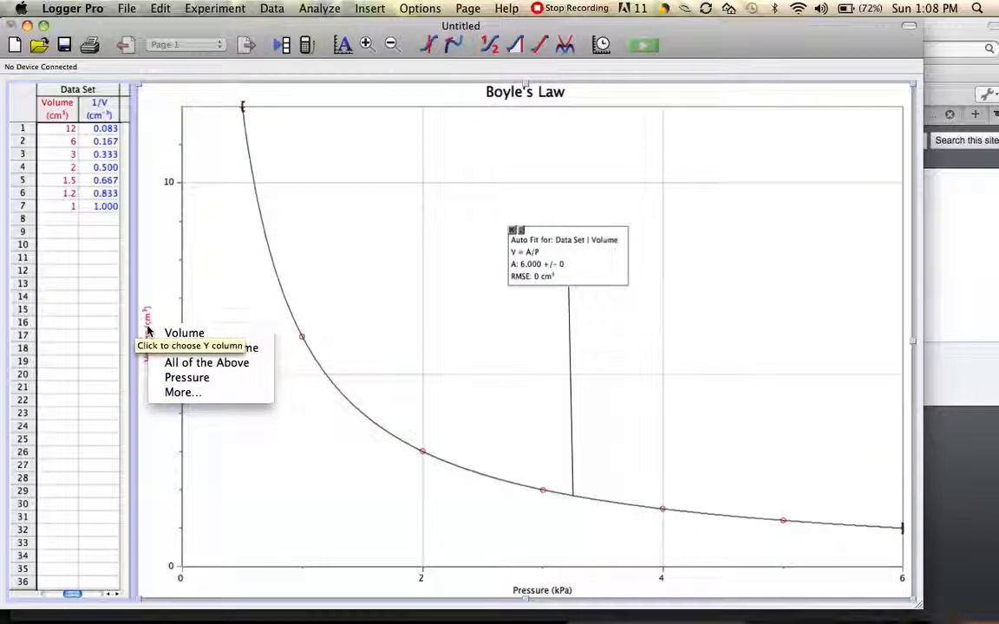
pyautogui.click(246, 348)
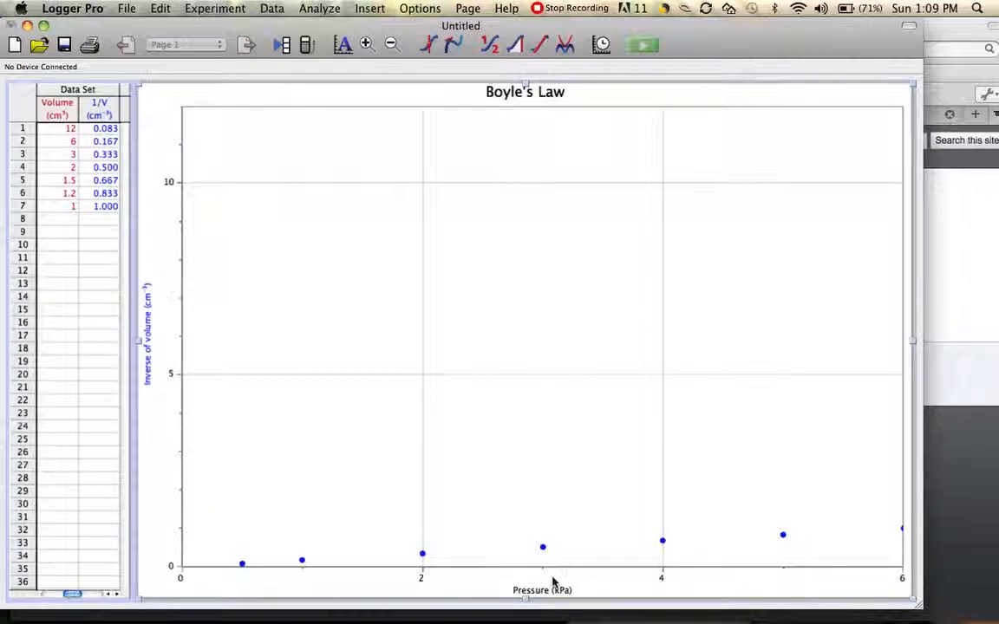
pyautogui.click(343, 48)
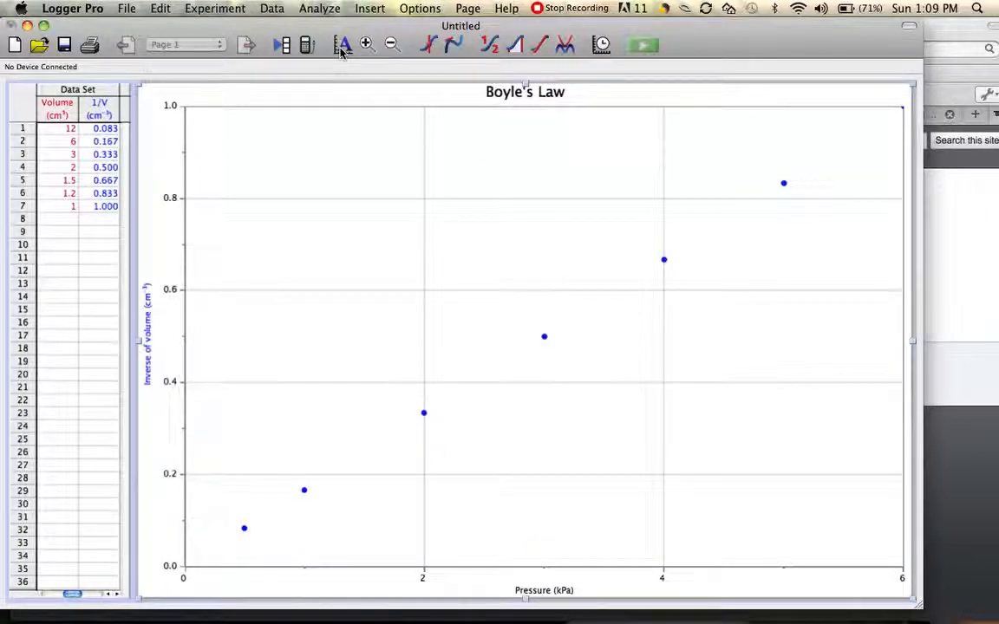
# - Apply a Linear Fit to the inverse of volume data and move its results box closer to the fitted line
pyautogui.click(318, 8)
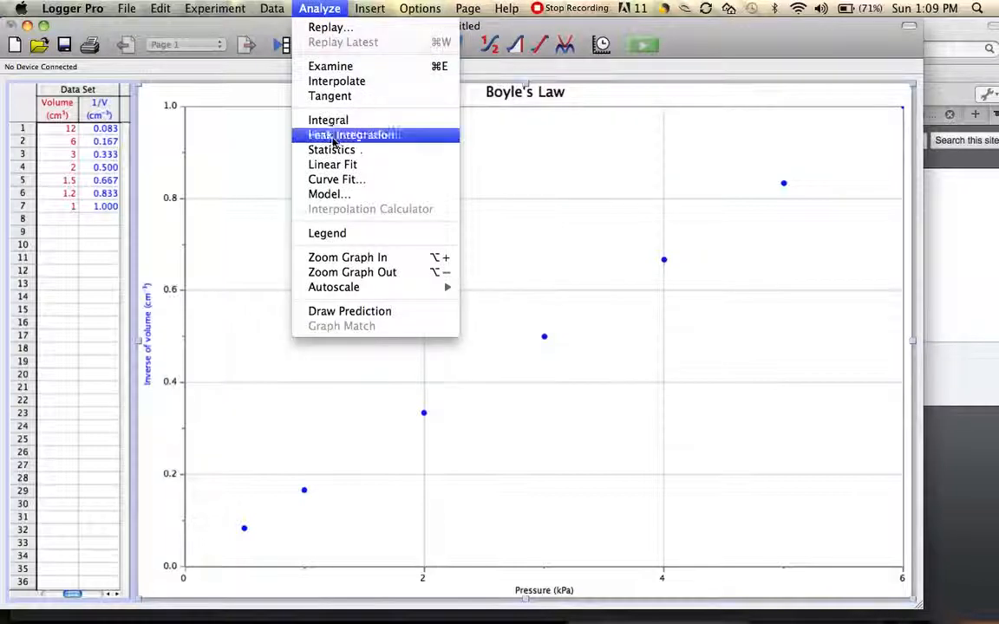
pyautogui.click(334, 165)
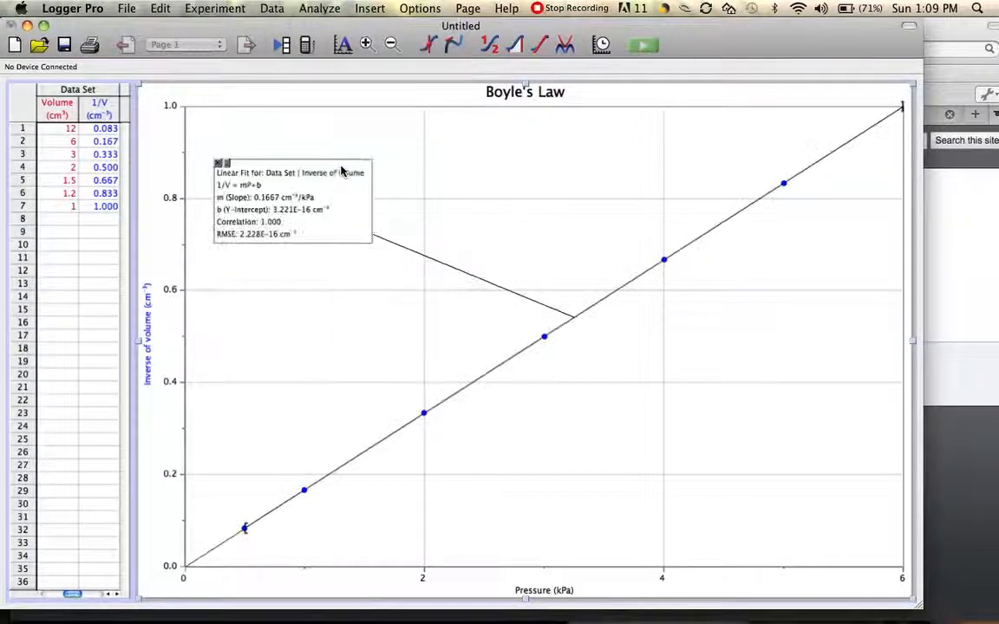
pyautogui.moveTo(342, 175); pyautogui.dragTo(470, 199)
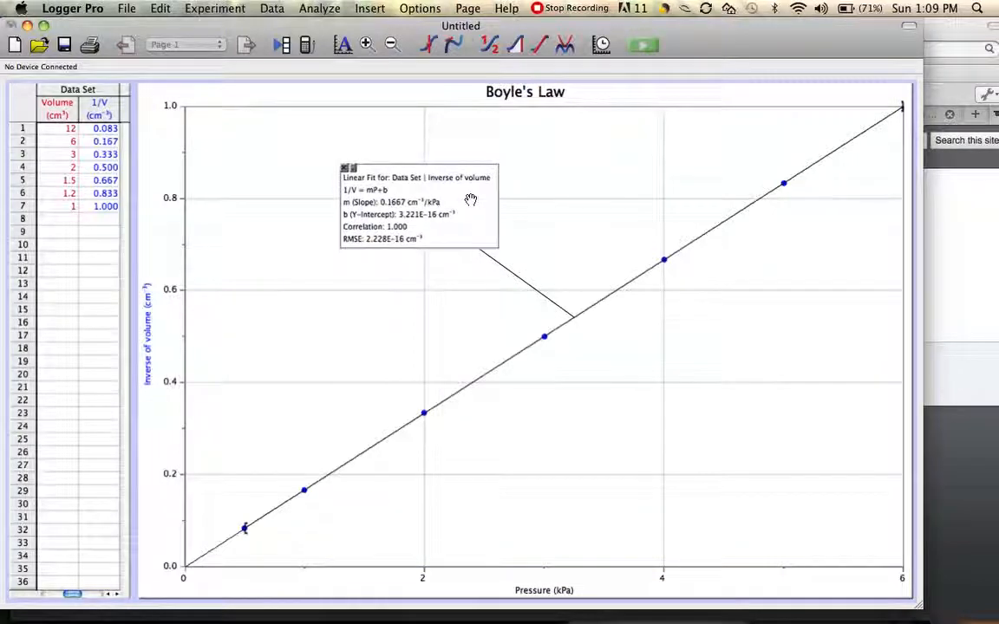